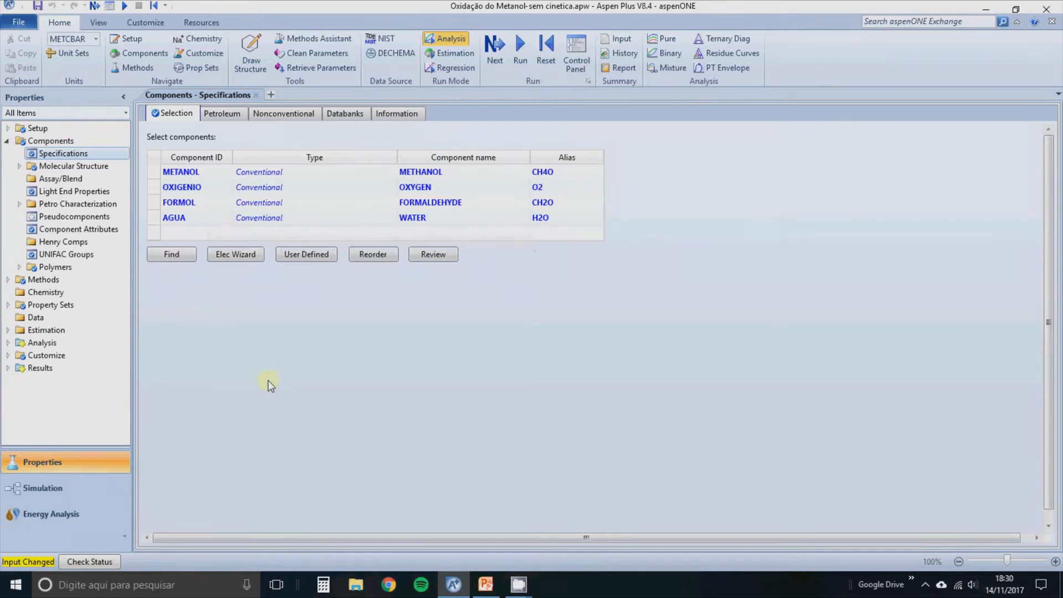
# Display the global property method specifications and run the property analysis
pyautogui.click(7, 284)
pyautogui.click(62, 292)
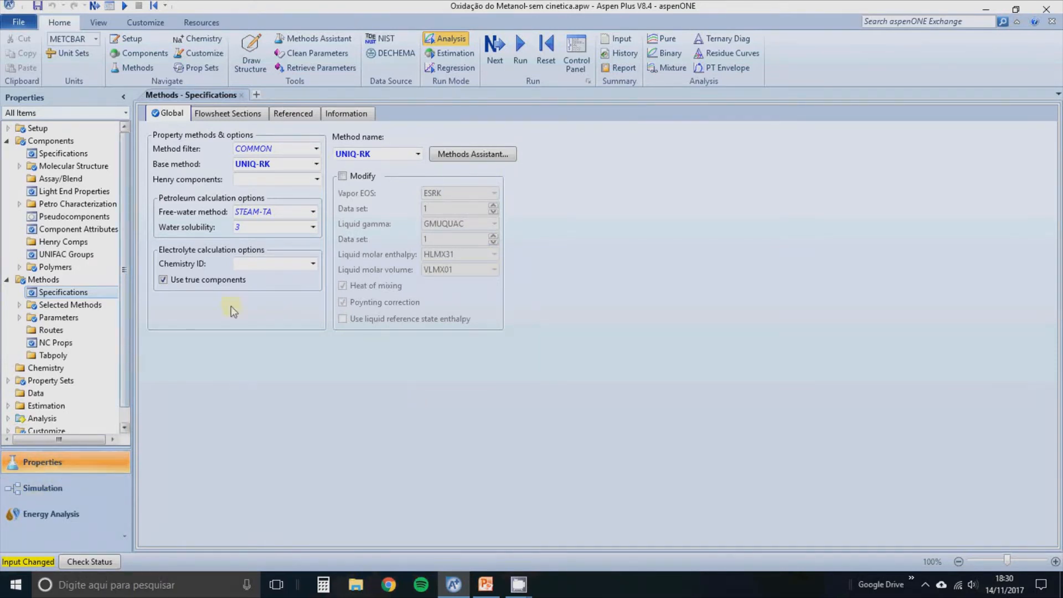
pyautogui.click(522, 55)
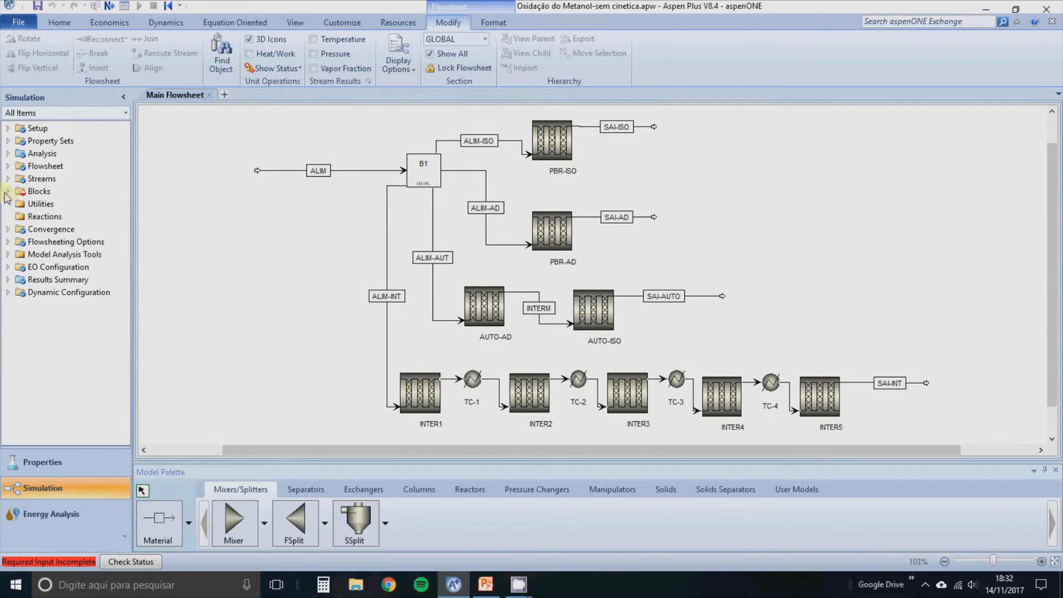
# Create a reaction set of type LHHW and add a kinetic reaction with METANOL as its first reactant
pyautogui.doubleClick(28, 218)
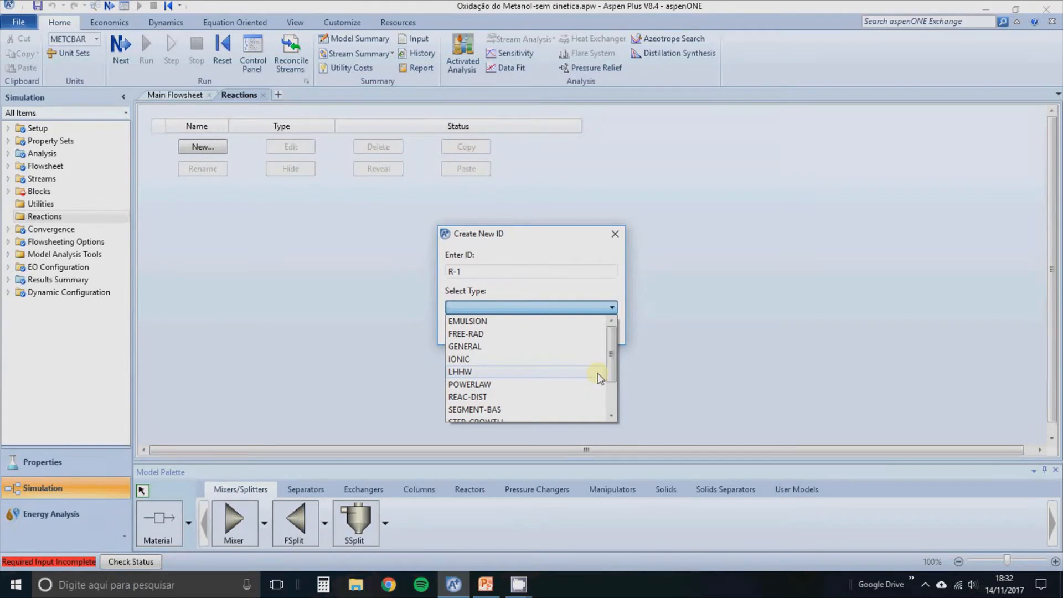
pyautogui.click(600, 378)
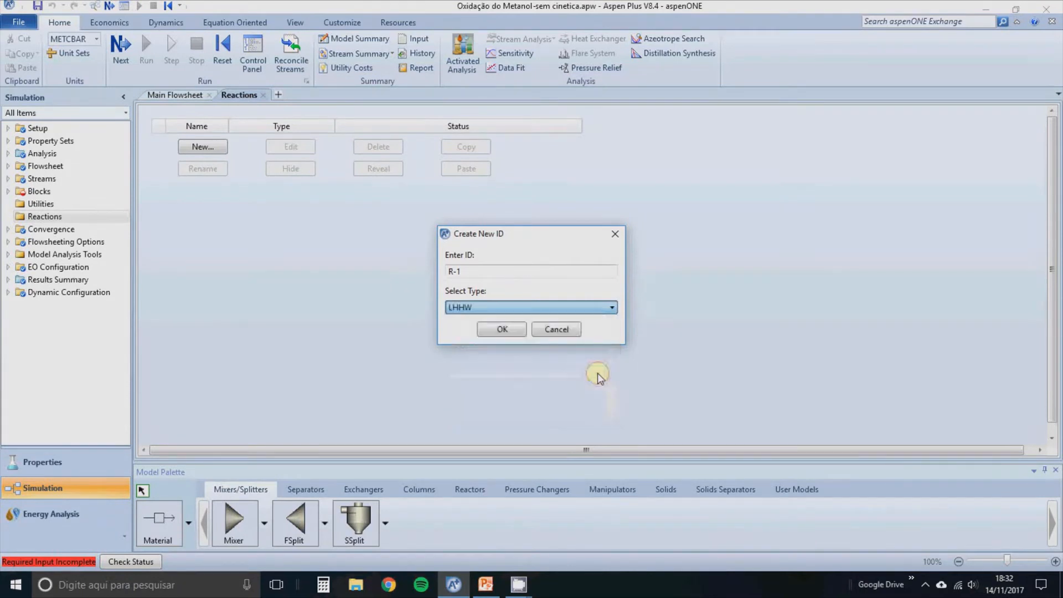
pyautogui.click(506, 334)
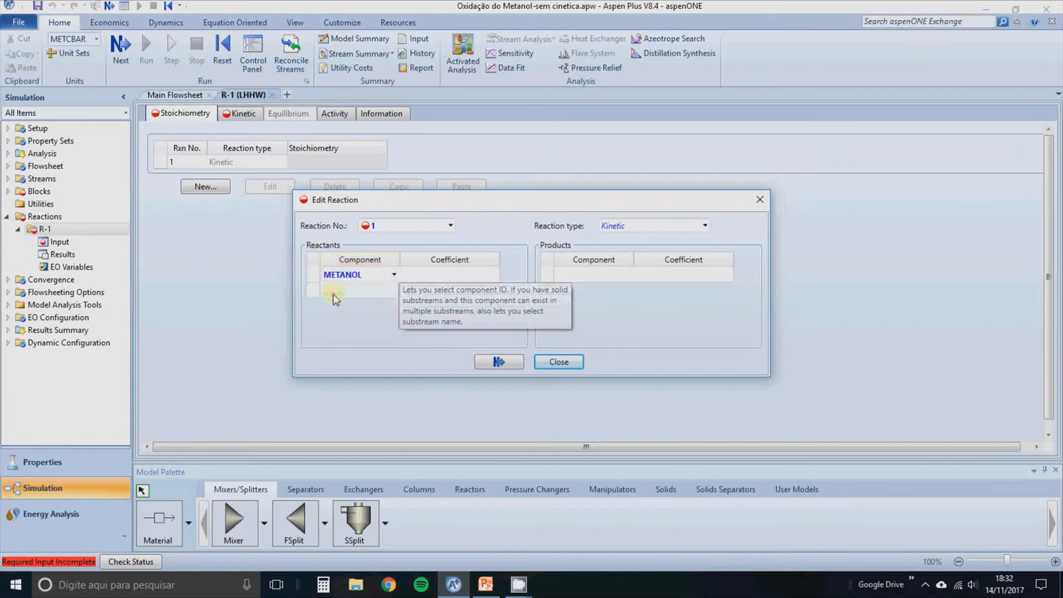
# Add OXIGENIO as the second reactant and FORMOL and AGUA as the products of reaction 1
pyautogui.click(355, 291)
pyautogui.click(394, 291)
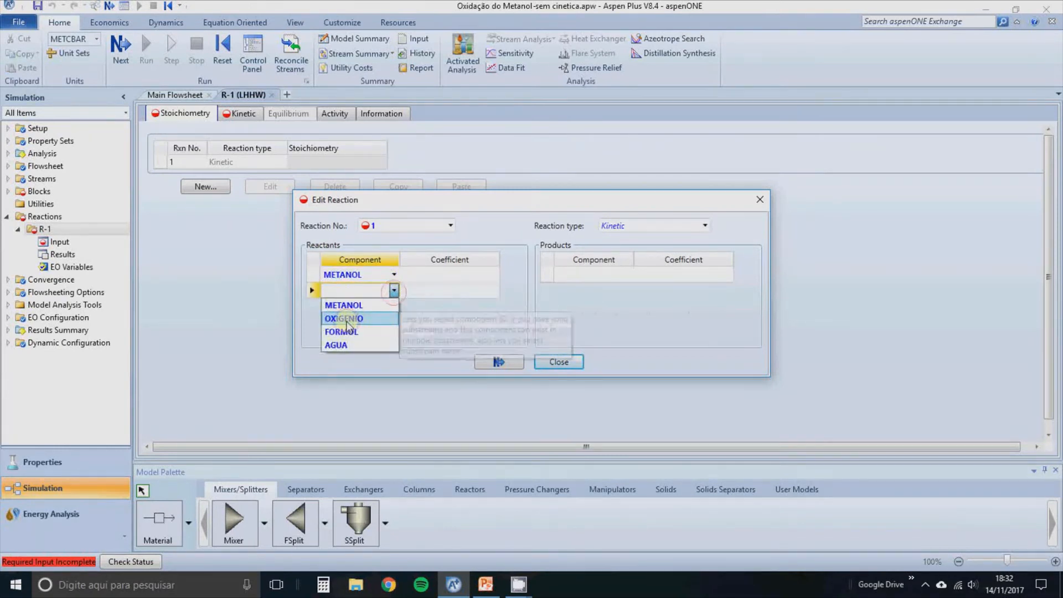
pyautogui.click(347, 320)
pyautogui.click(624, 274)
pyautogui.click(627, 275)
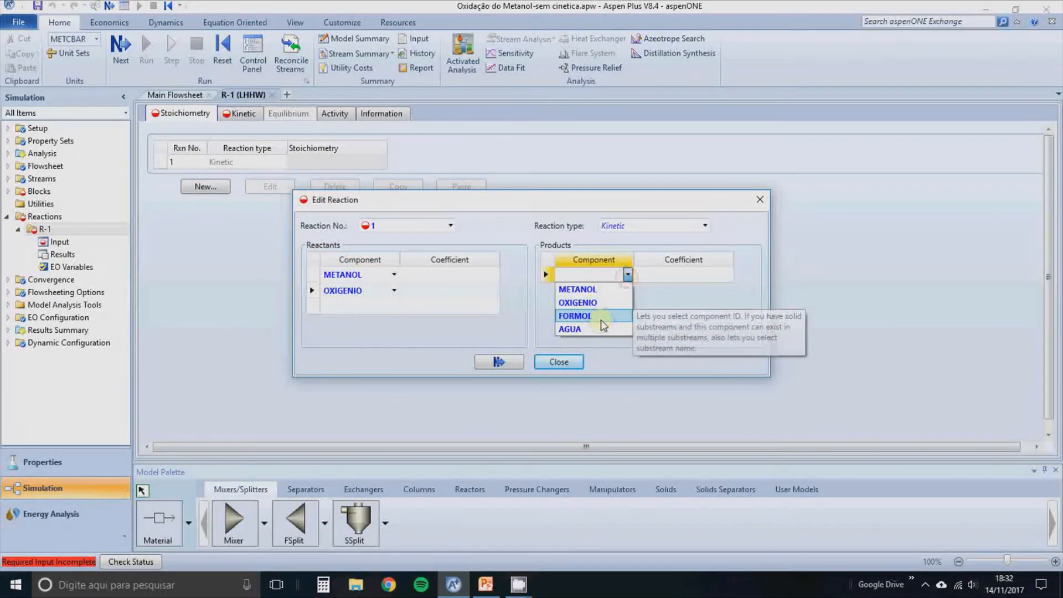
pyautogui.click(607, 316)
pyautogui.click(627, 290)
pyautogui.click(627, 290)
pyautogui.click(601, 345)
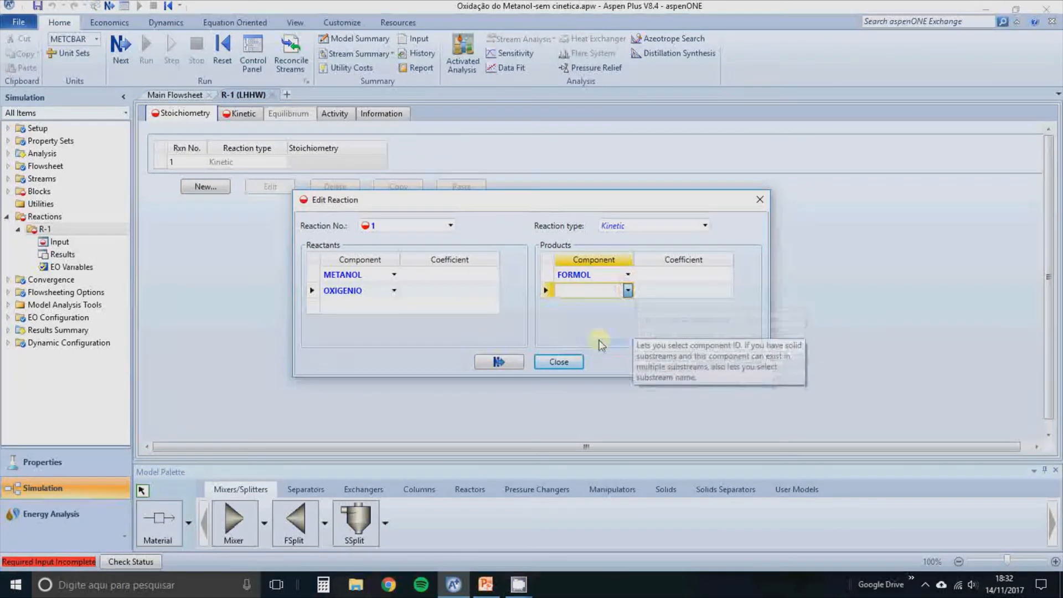
# Set the stoichiometric coefficients to -1 for METANOL, -0,5 for OXIGENIO, and 1 for both FORMOL and AGUA, and close the reaction editor
pyautogui.click(421, 275)
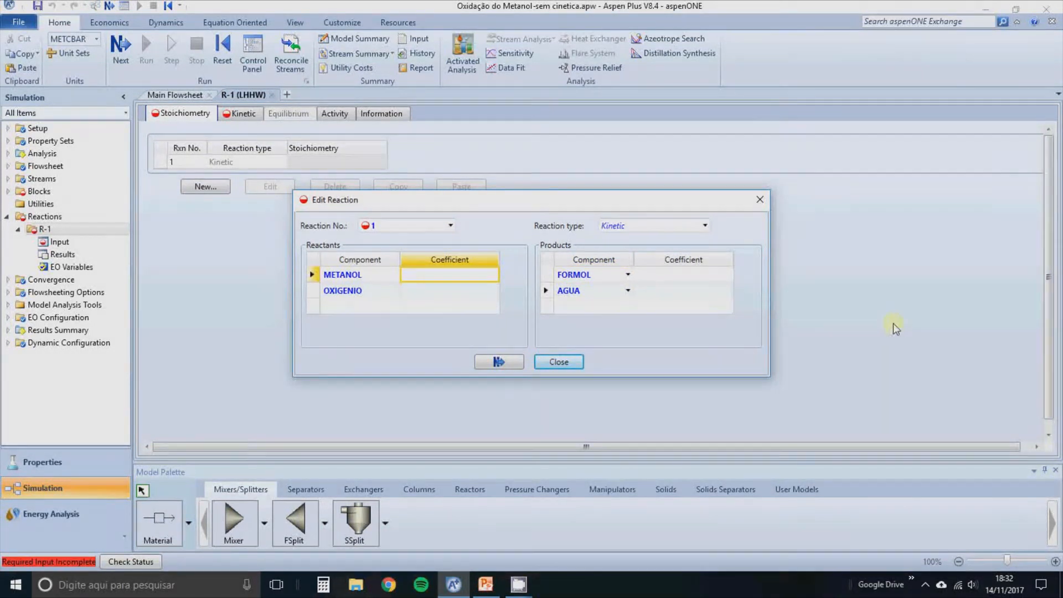
pyautogui.write('-1')
pyautogui.press('Return')
pyautogui.write('-0,5')
pyautogui.press('Return')
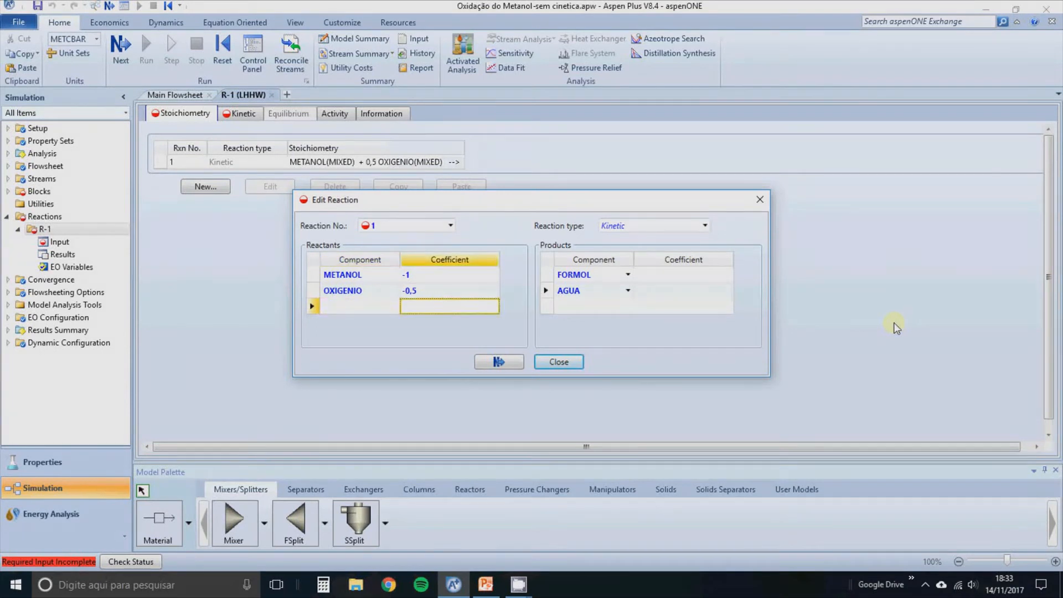
pyautogui.press('Tab')
pyautogui.write('1')
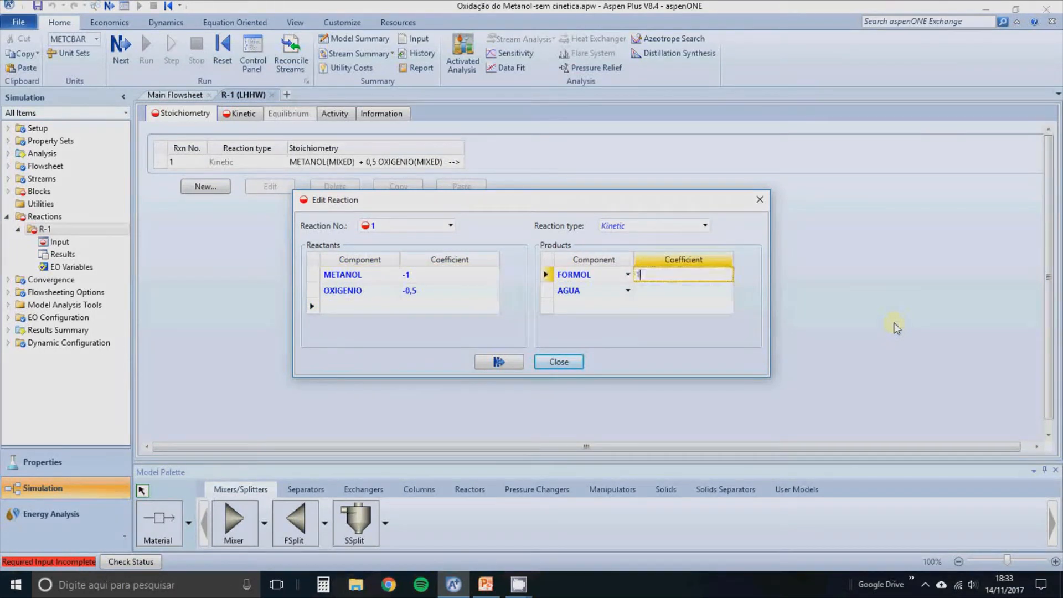
pyautogui.press('Return')
pyautogui.write('1')
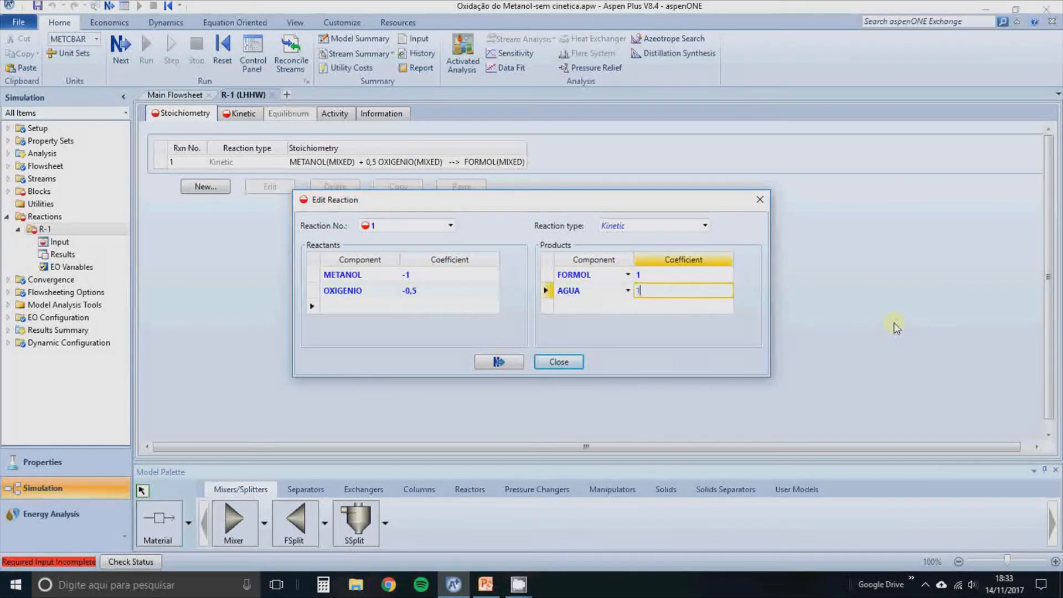
pyautogui.click(559, 363)
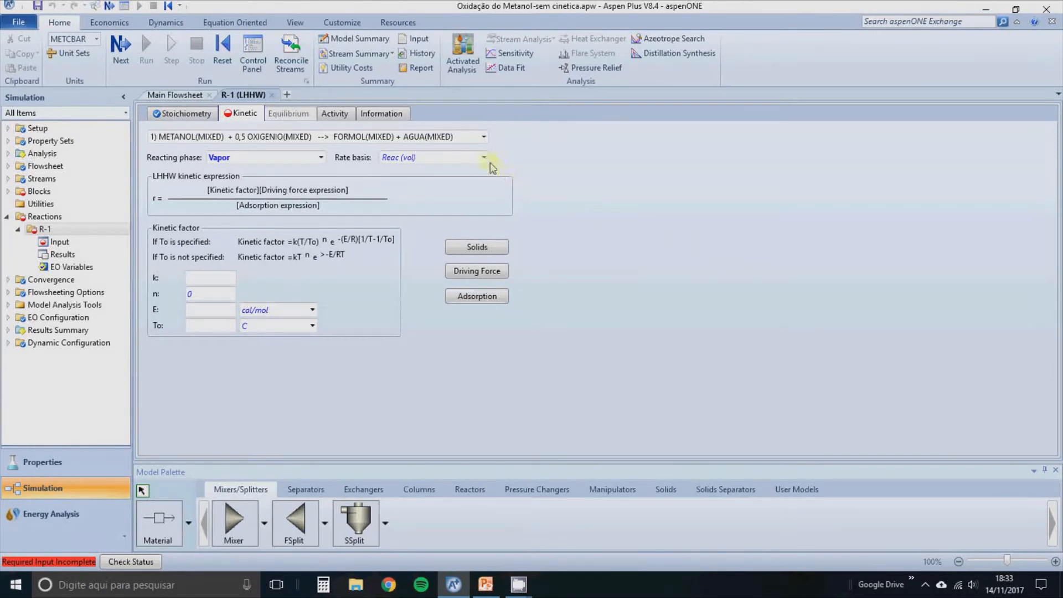
# For the vapor-phase reaction, set the rate basis to Cat (wt) and the kinetic factor to k 15000 and E 86 kJ/mol
pyautogui.click(485, 159)
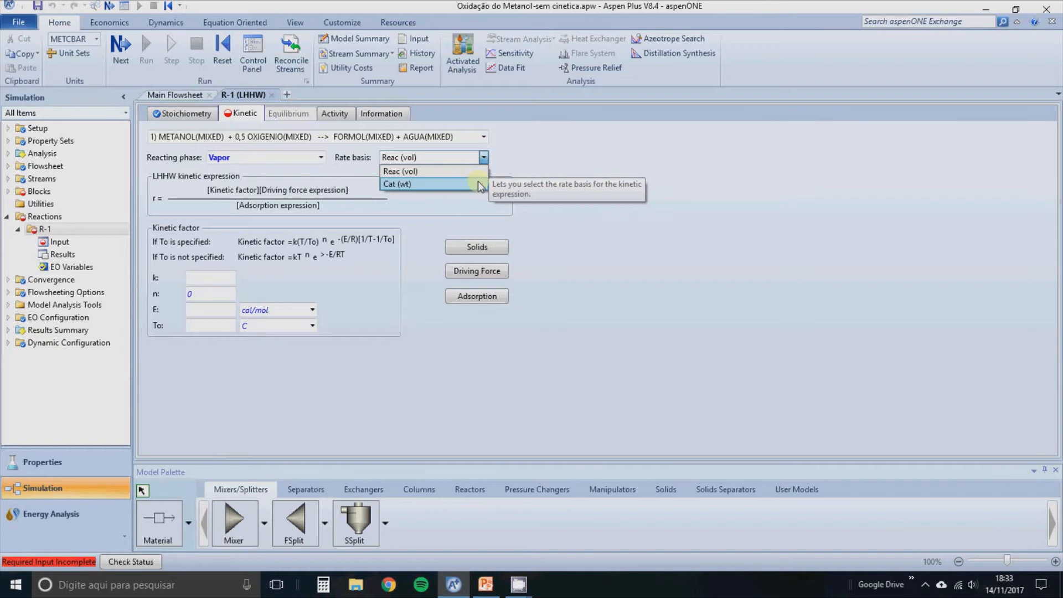
pyautogui.click(480, 184)
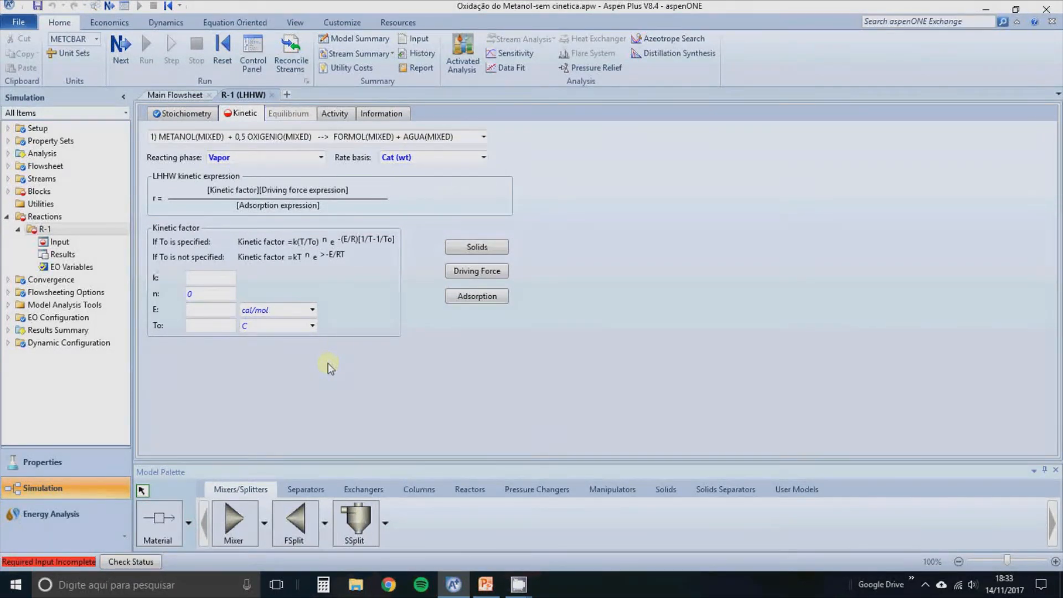
pyautogui.click(203, 278)
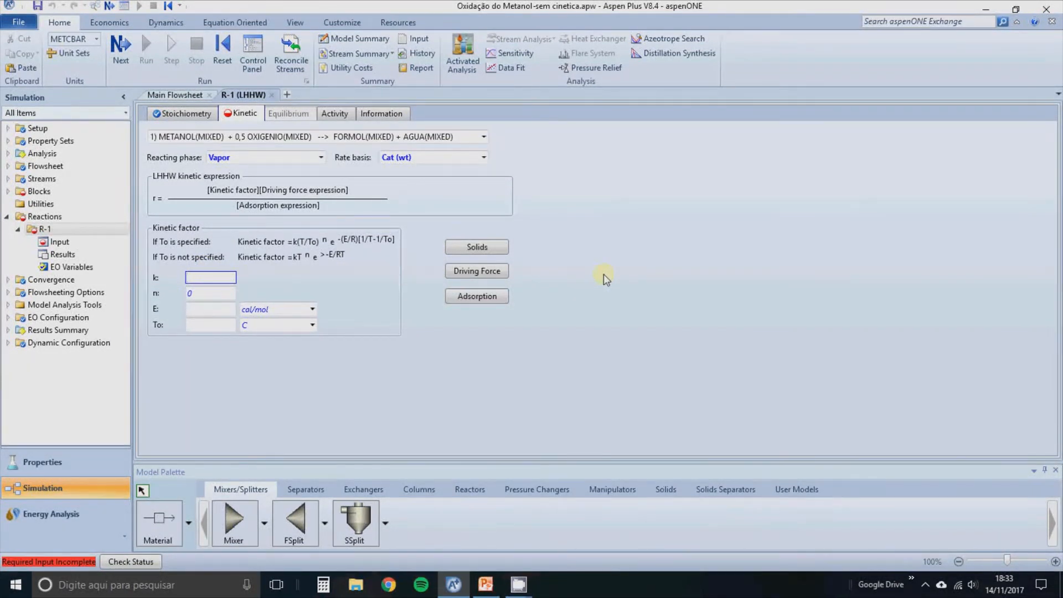
pyautogui.write('15000')
pyautogui.click(224, 311)
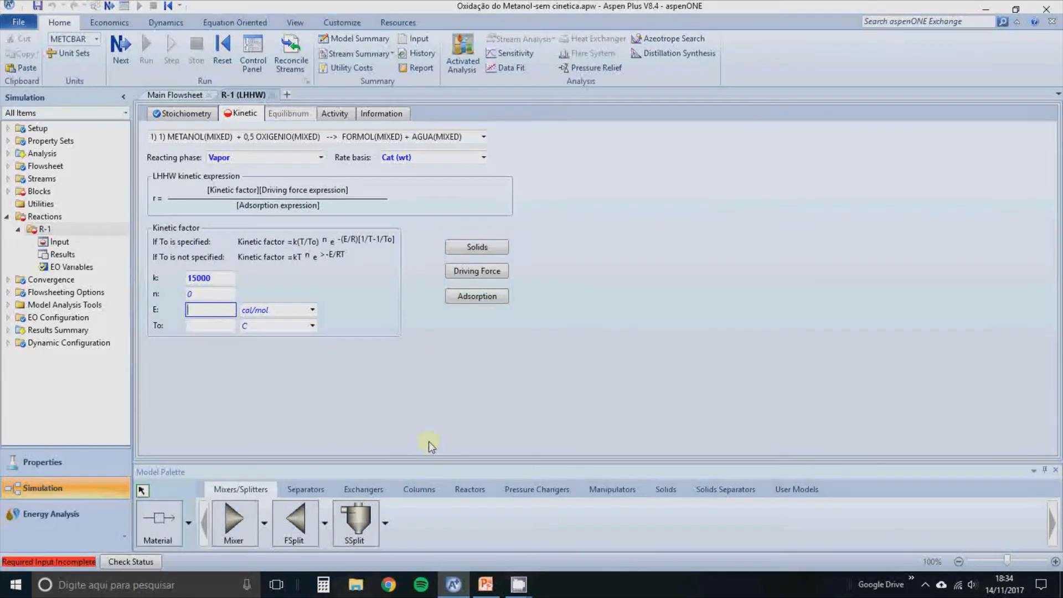
pyautogui.write('86')
pyautogui.click(312, 310)
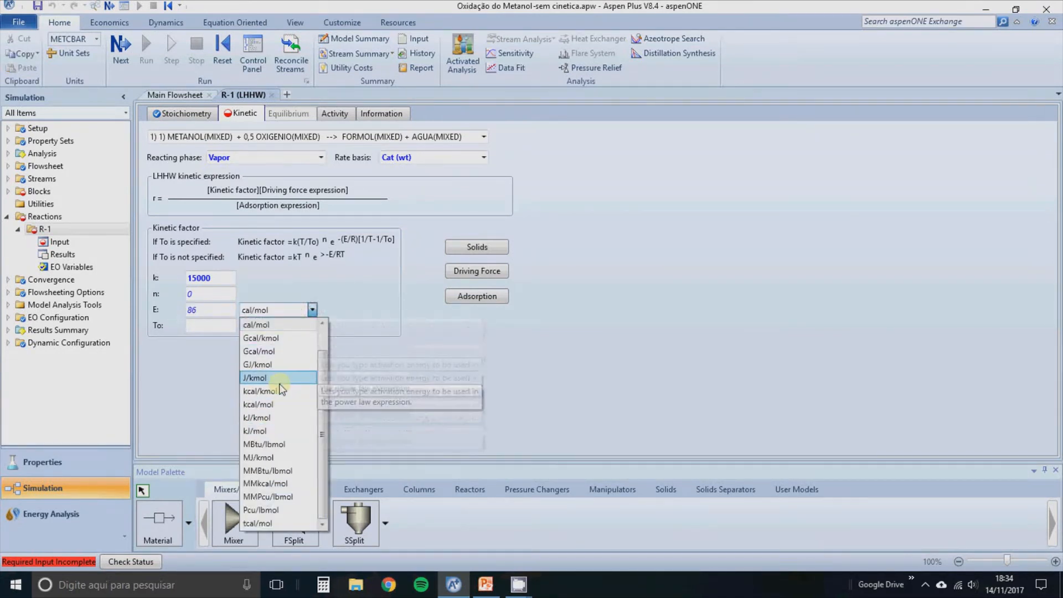
pyautogui.click(279, 431)
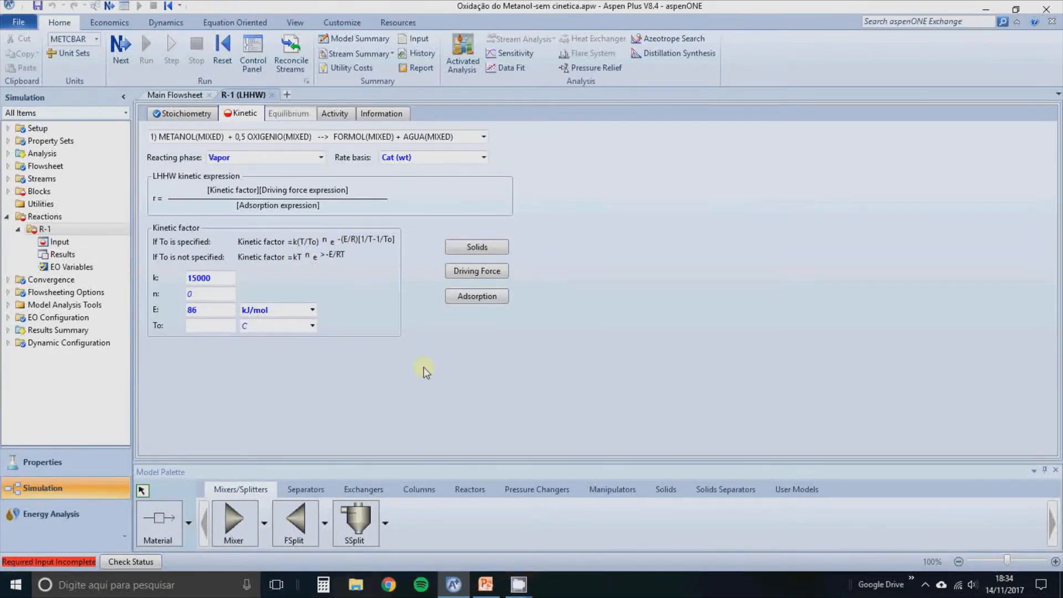
# For driving force Term 1 on a partial pressure basis, set exponents METANOL 1, OXIGENIO 0,5, FORMOL 0 and AGUA 0
pyautogui.click(469, 272)
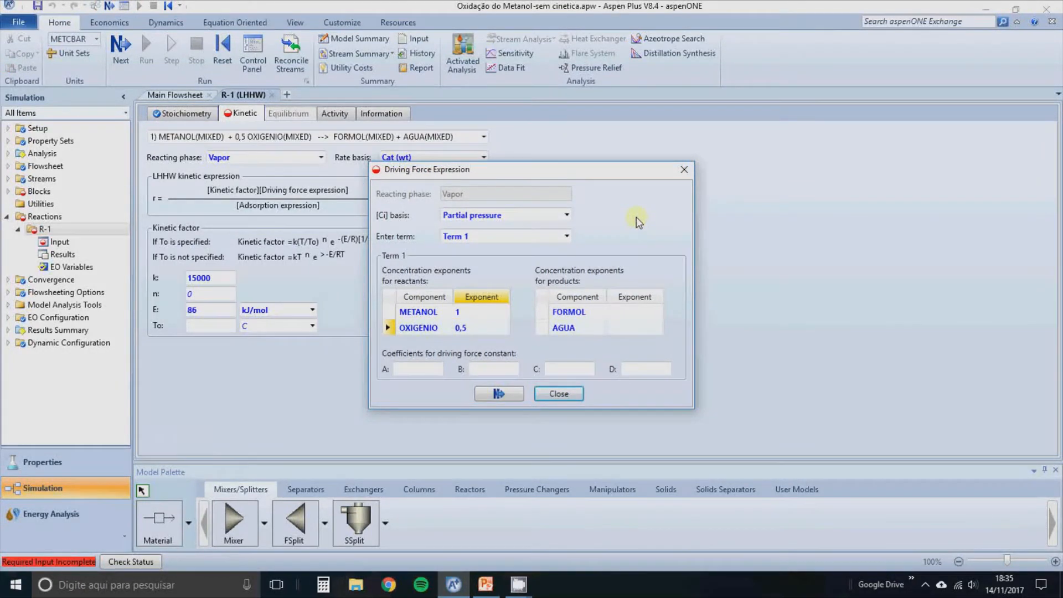
pyautogui.click(638, 313)
pyautogui.write('0')
pyautogui.press('Return')
pyautogui.write('0')
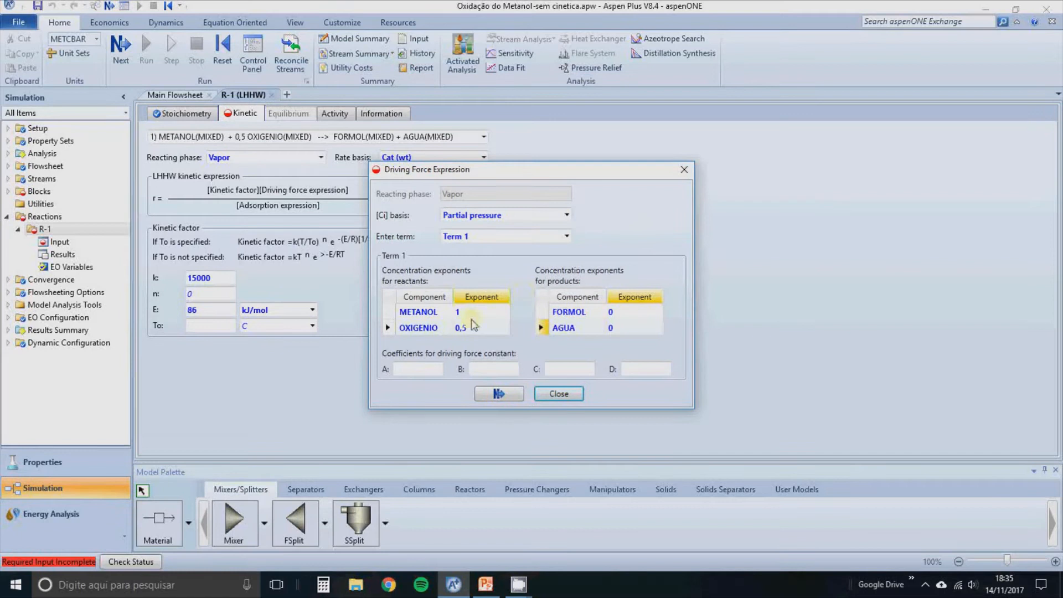
# Set the Term 1 driving force constant coefficients to A -36,703 and B 14100
pyautogui.click(407, 369)
pyautogui.write('-36')
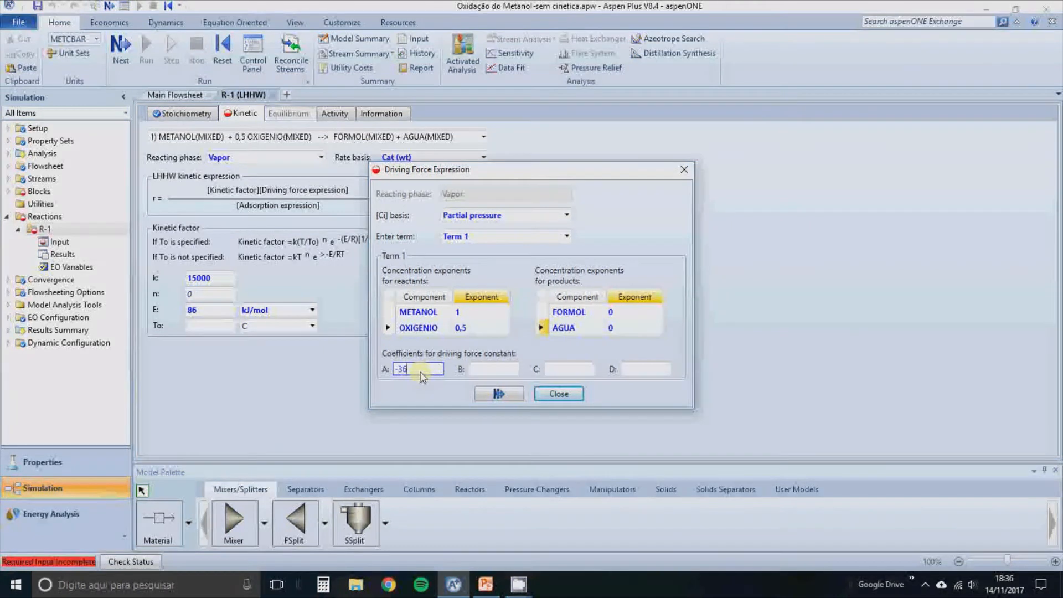
pyautogui.write(',703')
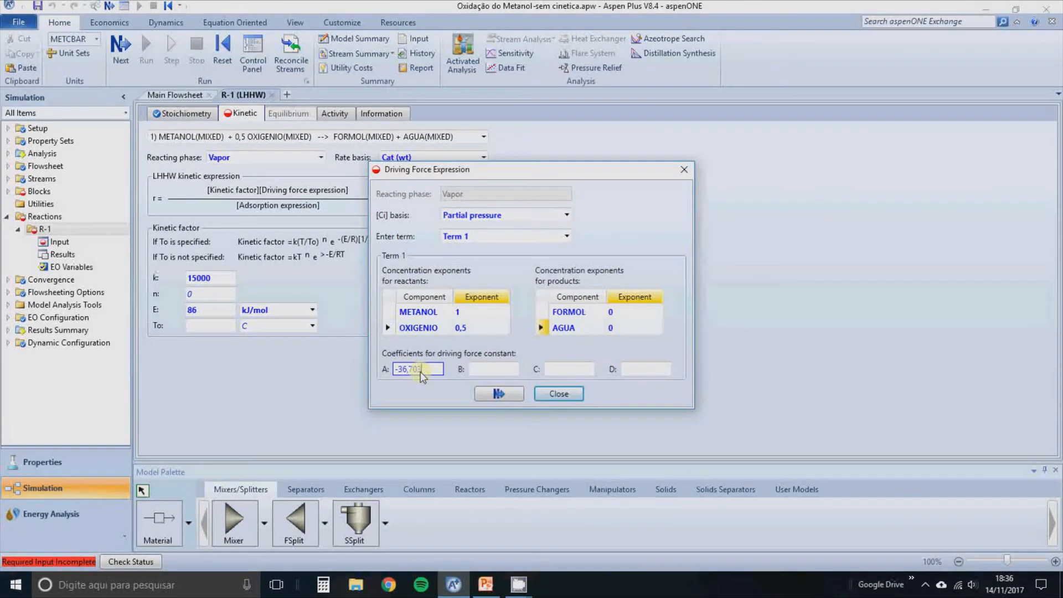
pyautogui.click(498, 368)
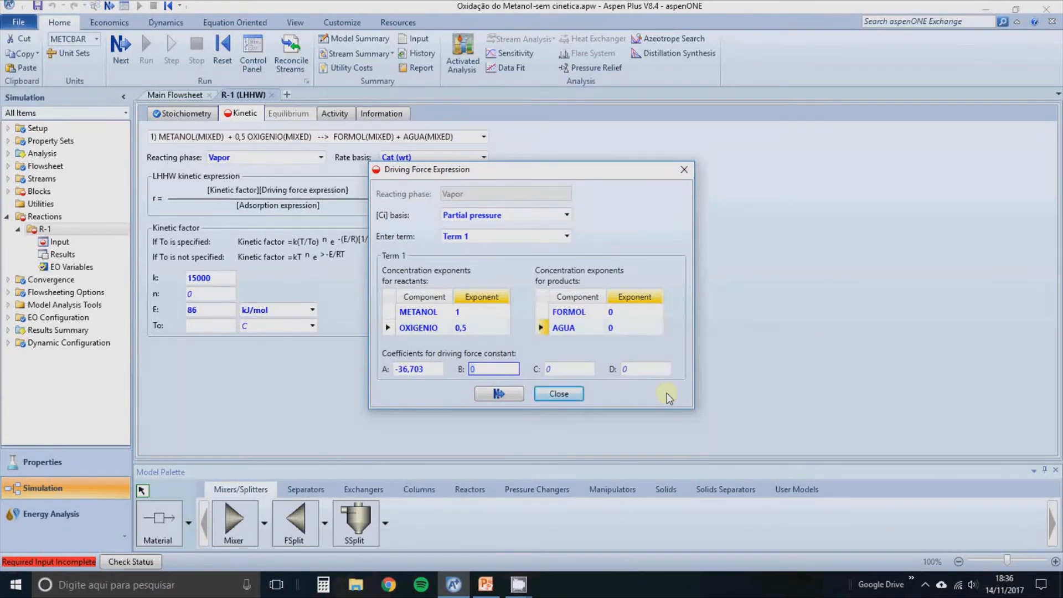
pyautogui.write('14100')
pyautogui.press('Return')
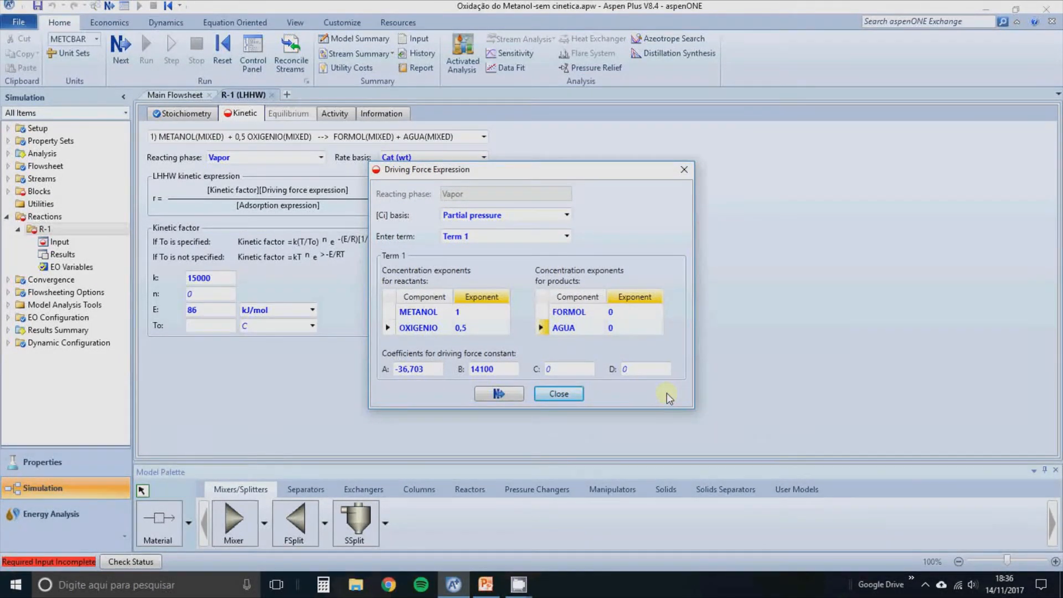
# Set coefficient A of driving force Term 2 to -1e30 and close the driving force expression
pyautogui.click(491, 237)
pyautogui.click(480, 259)
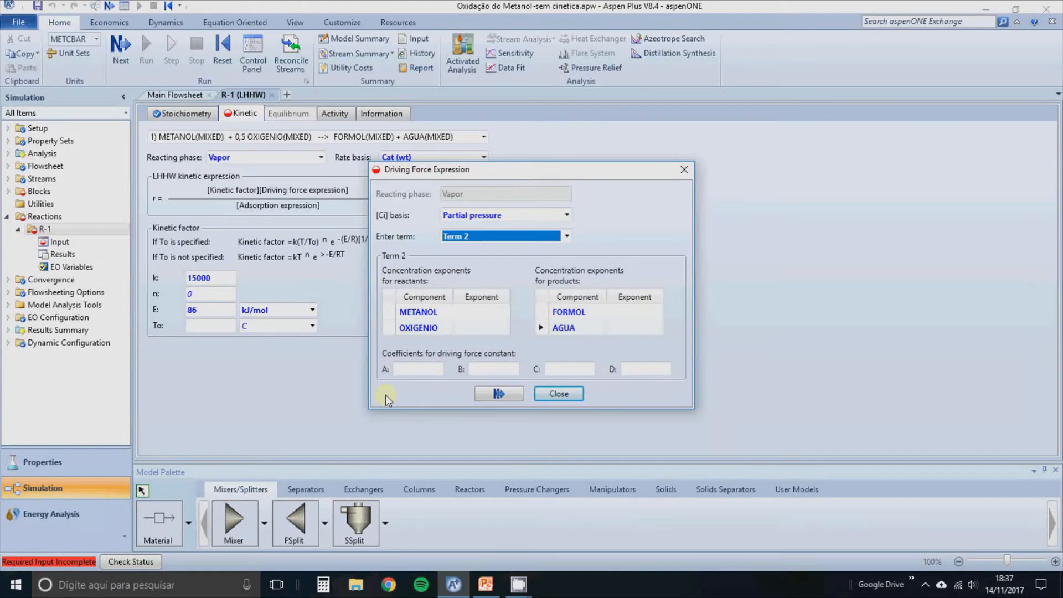
pyautogui.click(410, 368)
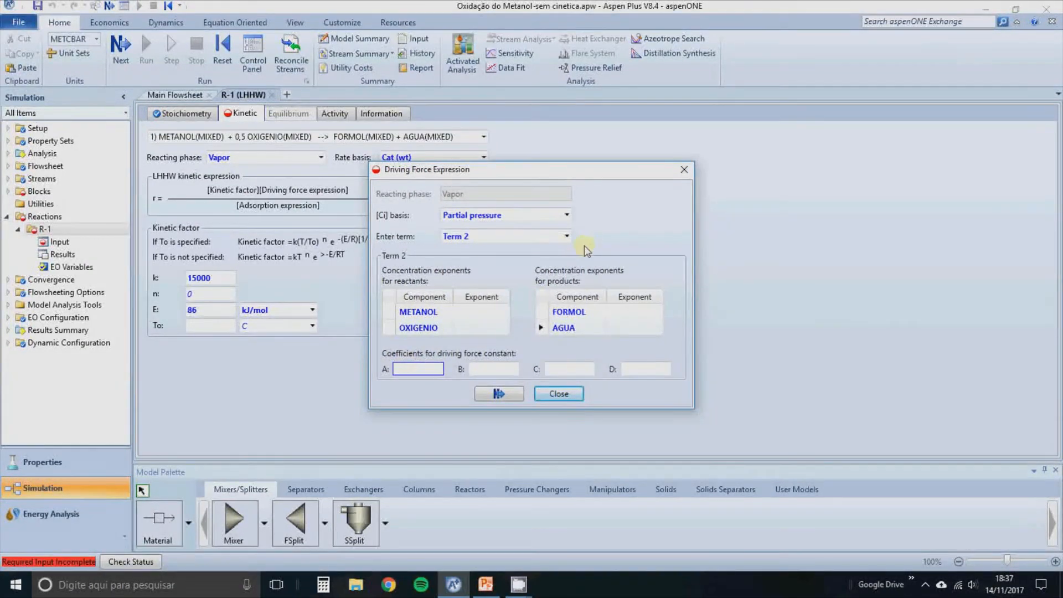
pyautogui.write('-1e30')
pyautogui.press('Return')
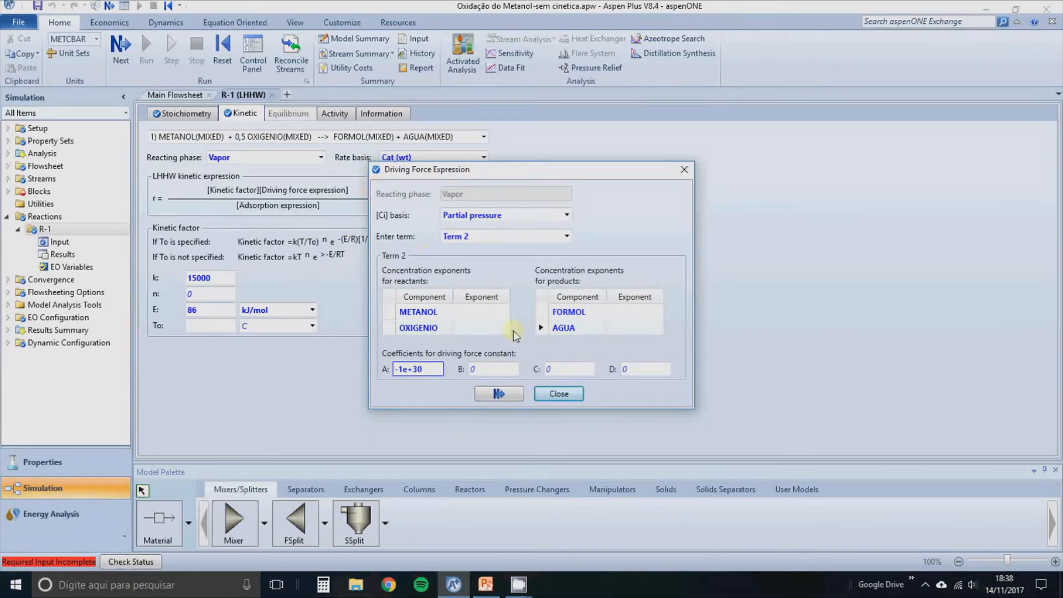
pyautogui.click(553, 393)
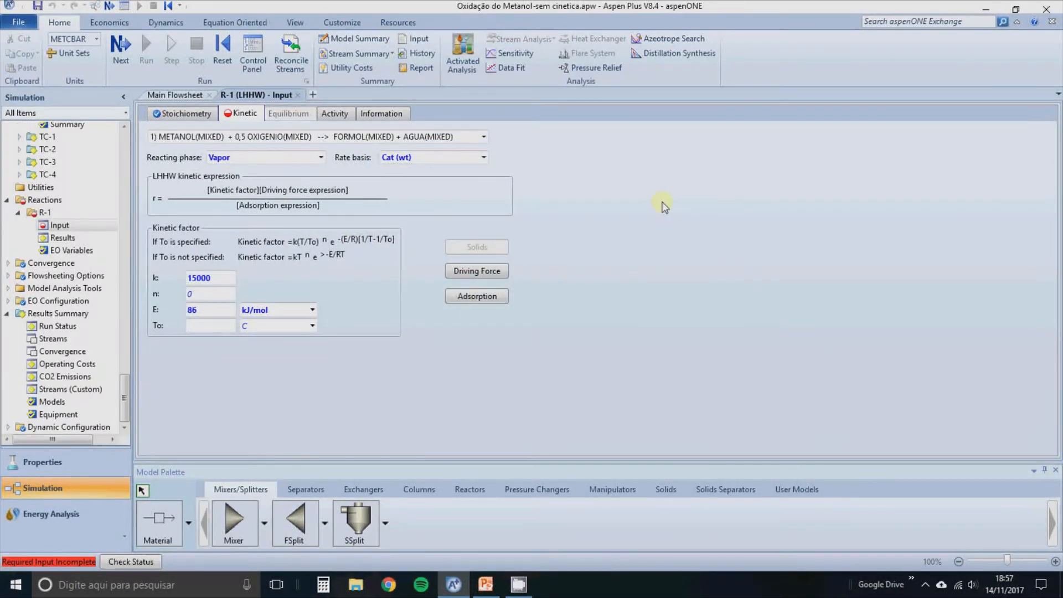
# Open the reaction's adsorption expression and set its expression exponent to 1
pyautogui.click(477, 296)
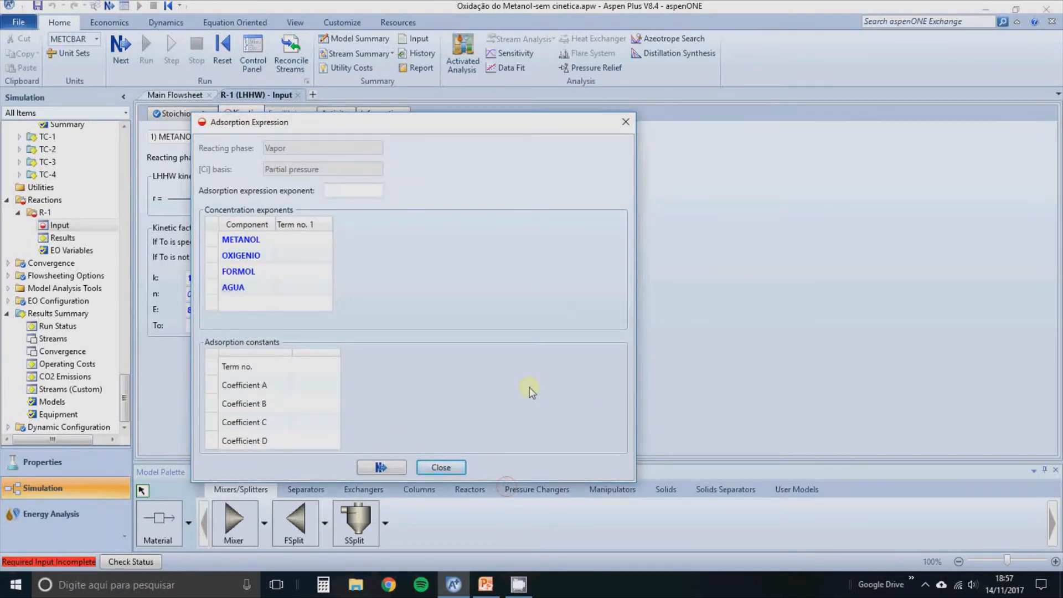
pyautogui.click(270, 243)
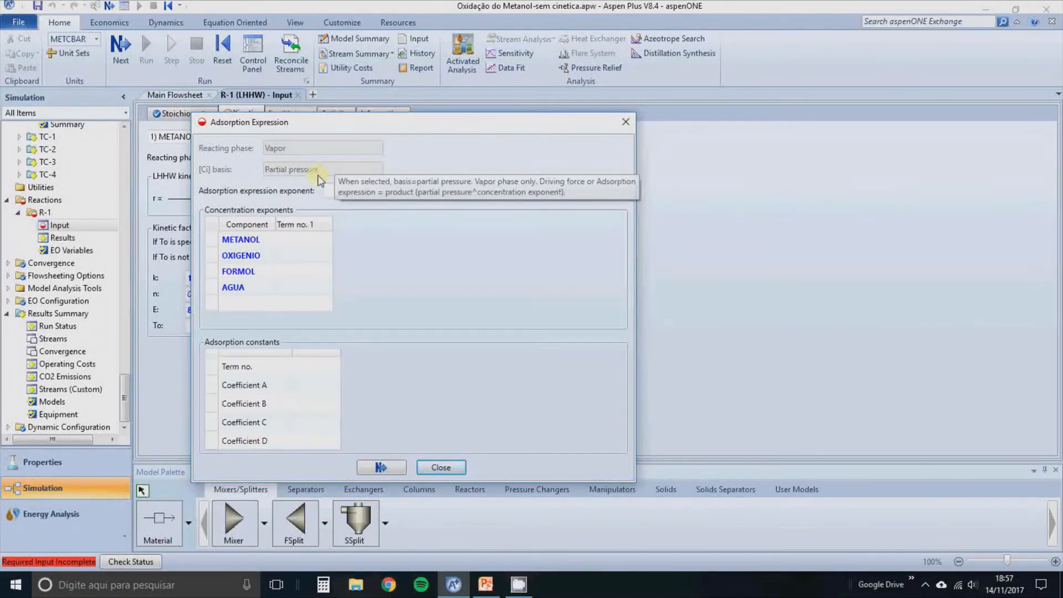
pyautogui.click(371, 190)
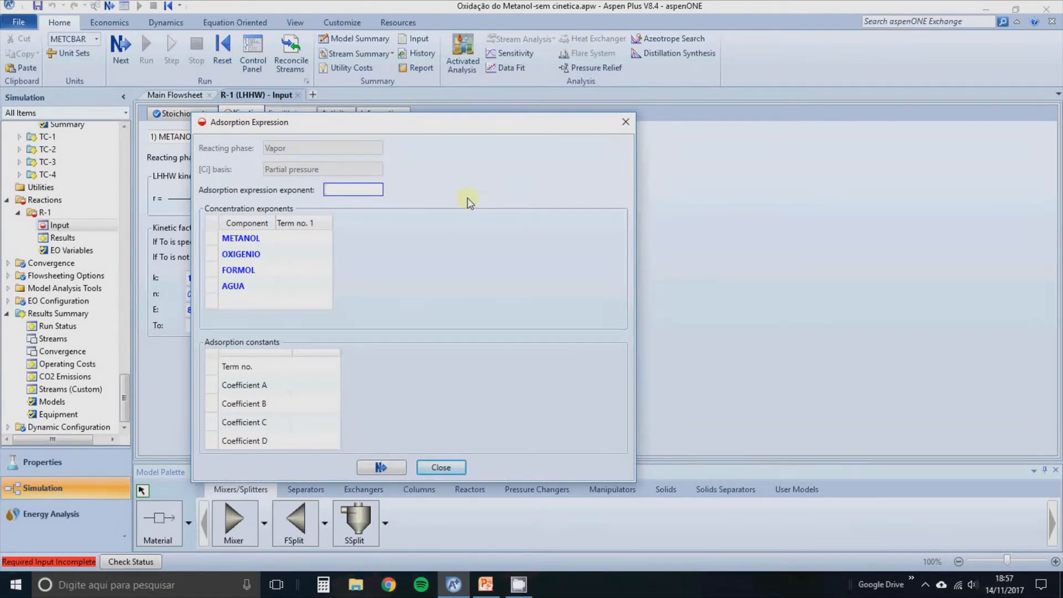
pyautogui.write('1')
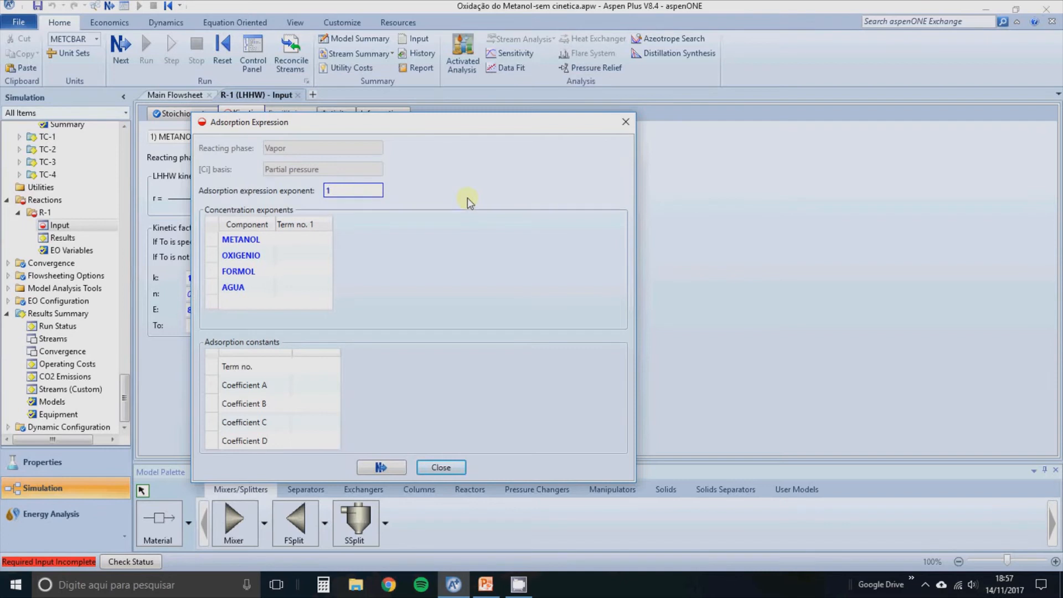
pyautogui.click(467, 198)
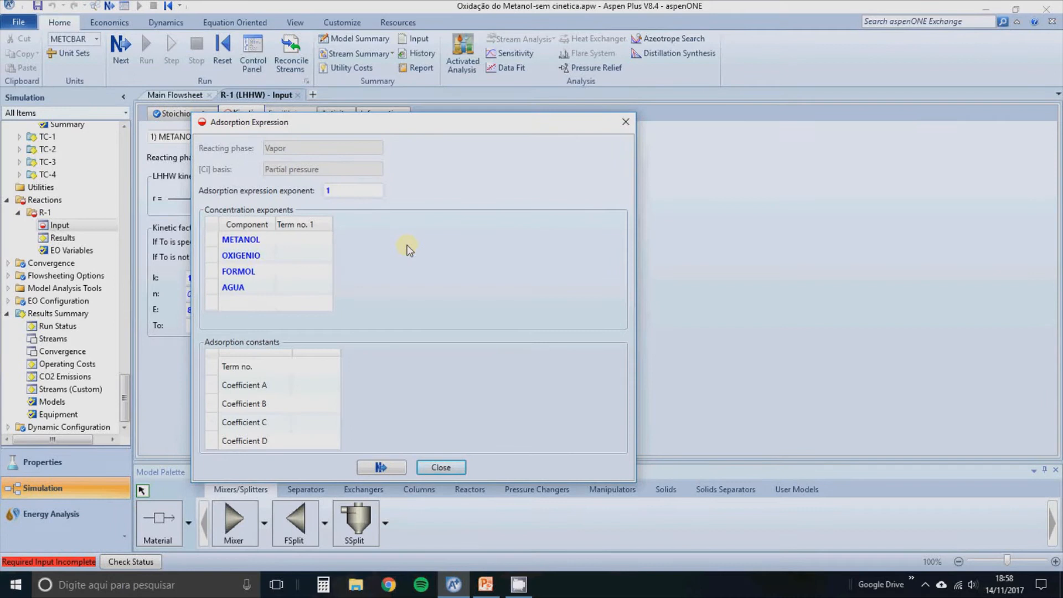
# Set the METANOL concentration exponent to 0 for adsorption term no. 1
pyautogui.click(301, 240)
pyautogui.write('0')
pyautogui.click(393, 280)
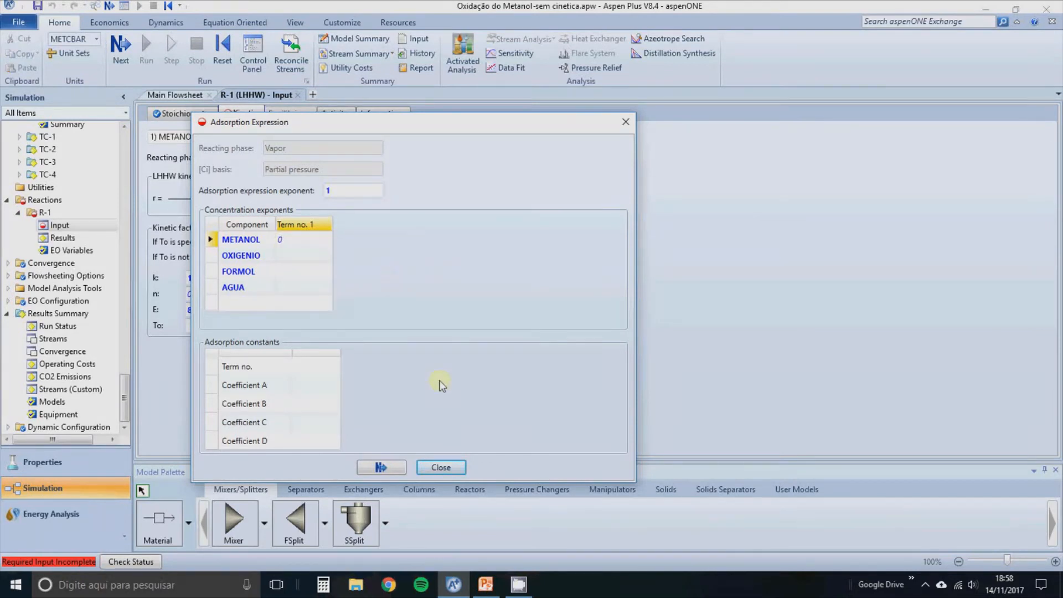
# Set the adsorption term no. 1 concentration exponents of OXIGENIO, FORMOL and AGUA to 0
pyautogui.click(309, 256)
pyautogui.write('0')
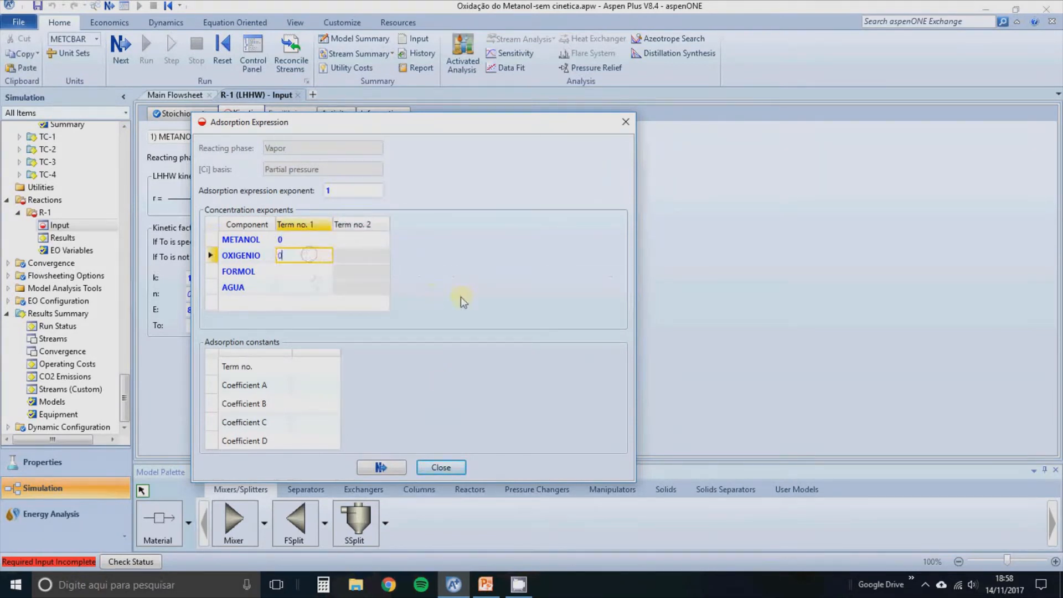
pyautogui.click(319, 274)
pyautogui.write('0')
pyautogui.click(303, 288)
pyautogui.write('0')
pyautogui.click(482, 381)
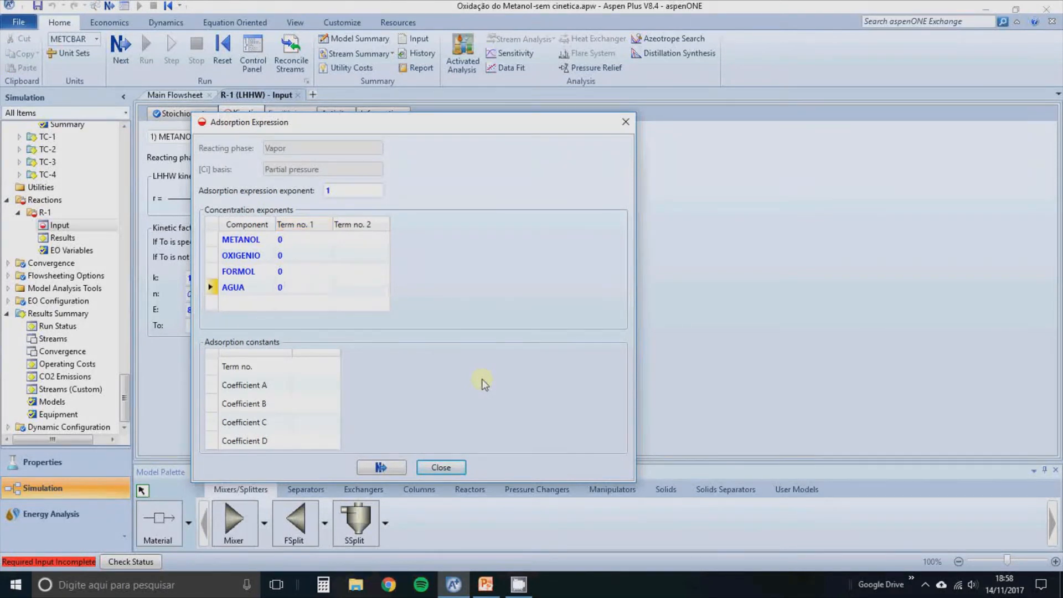
# Add term 1 to the adsorption constants and set its coefficient A to 0
pyautogui.click(321, 367)
pyautogui.write('1')
pyautogui.click(464, 375)
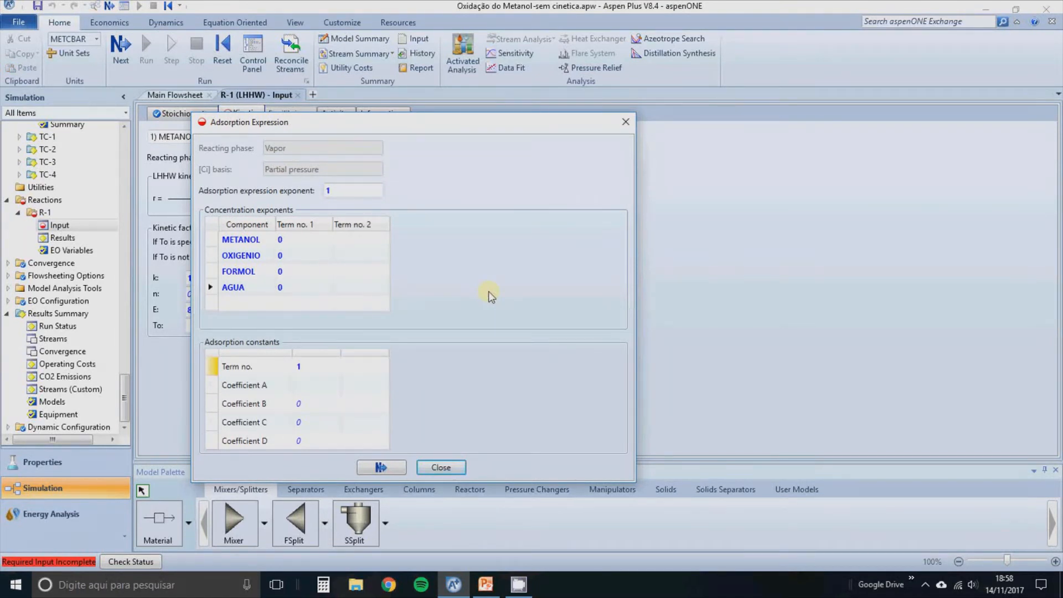
pyautogui.click(303, 388)
pyautogui.write('0')
pyautogui.press('Return')
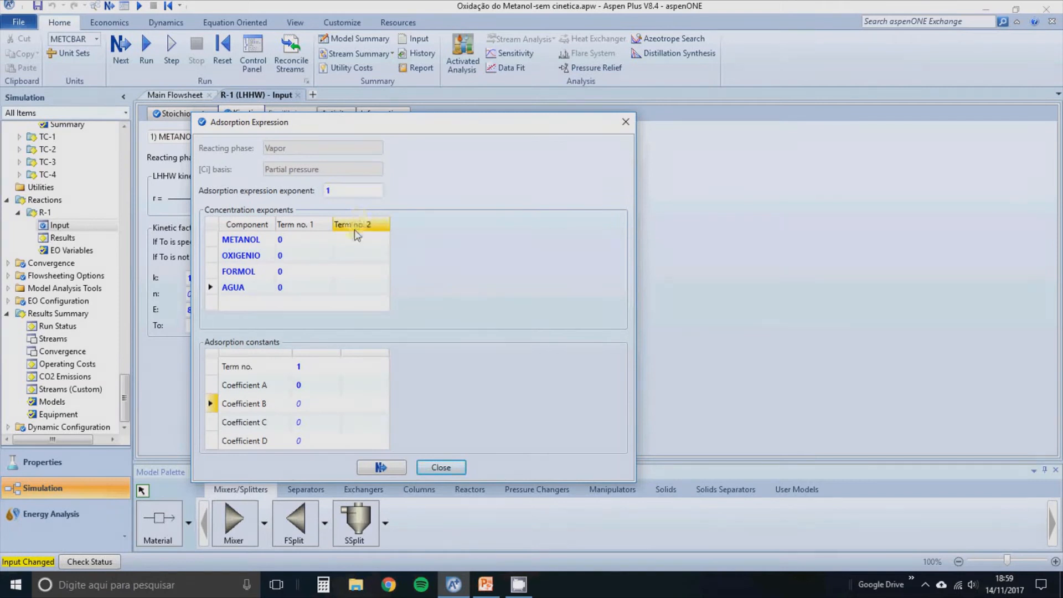
# Set the adsorption term no. 2 concentration exponents to 1 for METANOL and 0 for OXIGENIO, FORMOL and AGUA
pyautogui.click(355, 243)
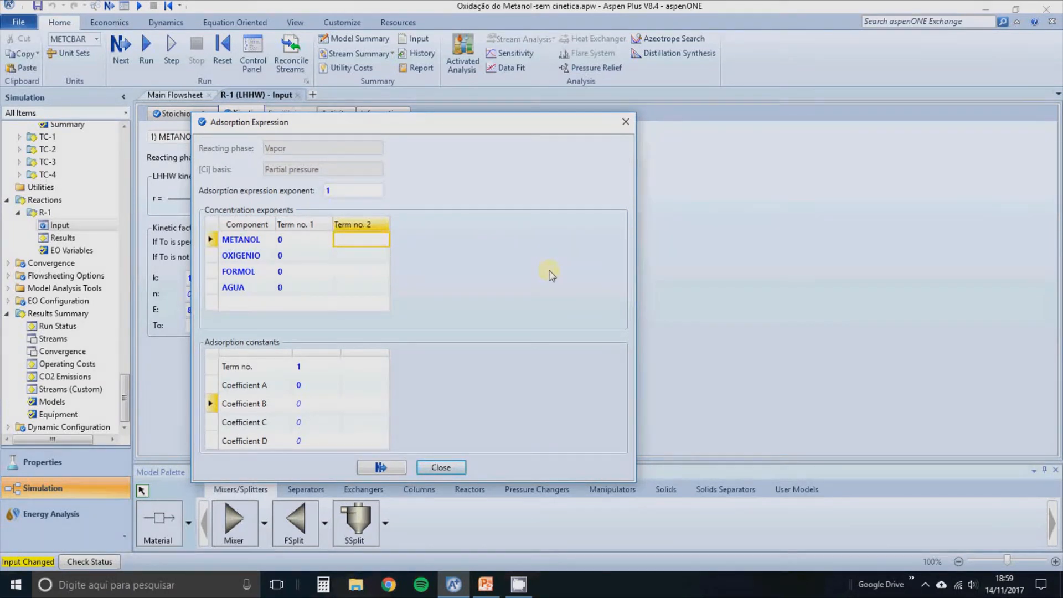
pyautogui.write('1')
pyautogui.click(382, 256)
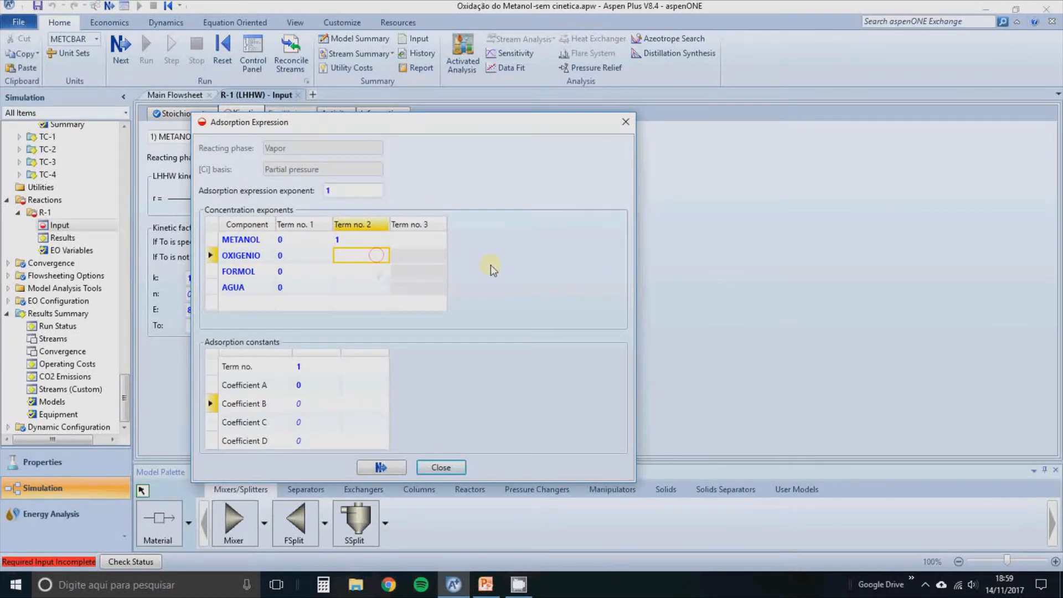
pyautogui.write('0')
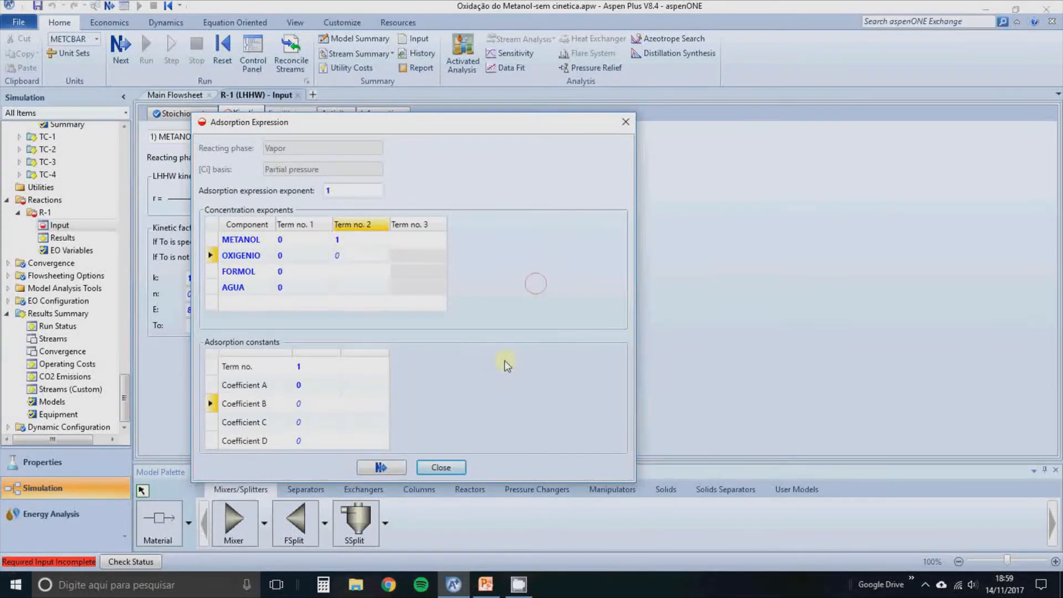
pyautogui.click(375, 273)
pyautogui.click(531, 322)
pyautogui.click(361, 272)
pyautogui.write('0')
pyautogui.click(361, 287)
pyautogui.write('0')
# Add term 2 to the adsorption constants with coefficient A -19,779 and coefficient B 6830
pyautogui.click(364, 367)
pyautogui.write('2')
pyautogui.click(501, 344)
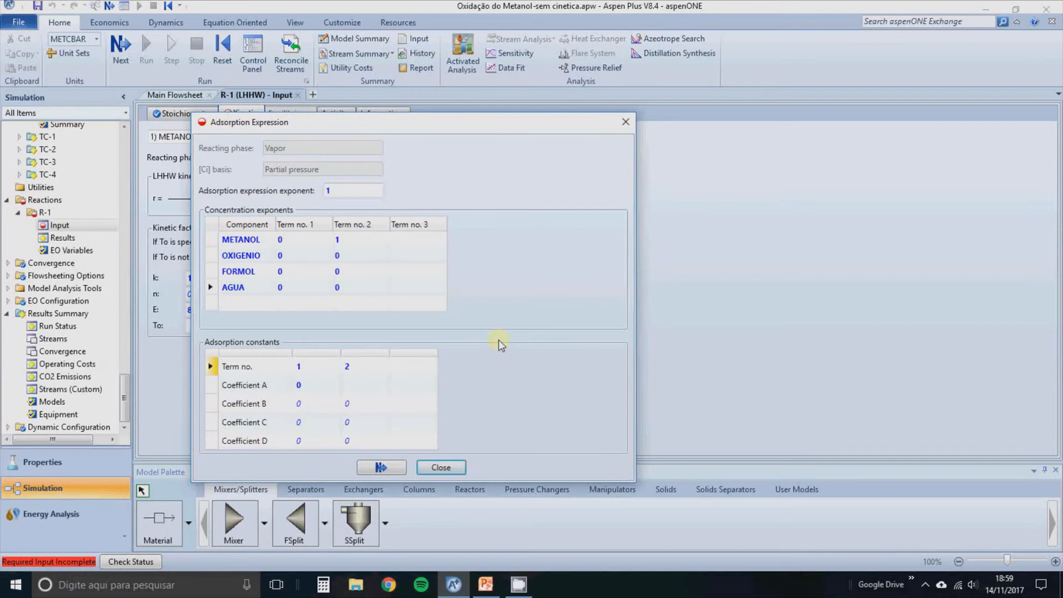
pyautogui.click(367, 385)
pyautogui.write('-19,779')
pyautogui.press('Return')
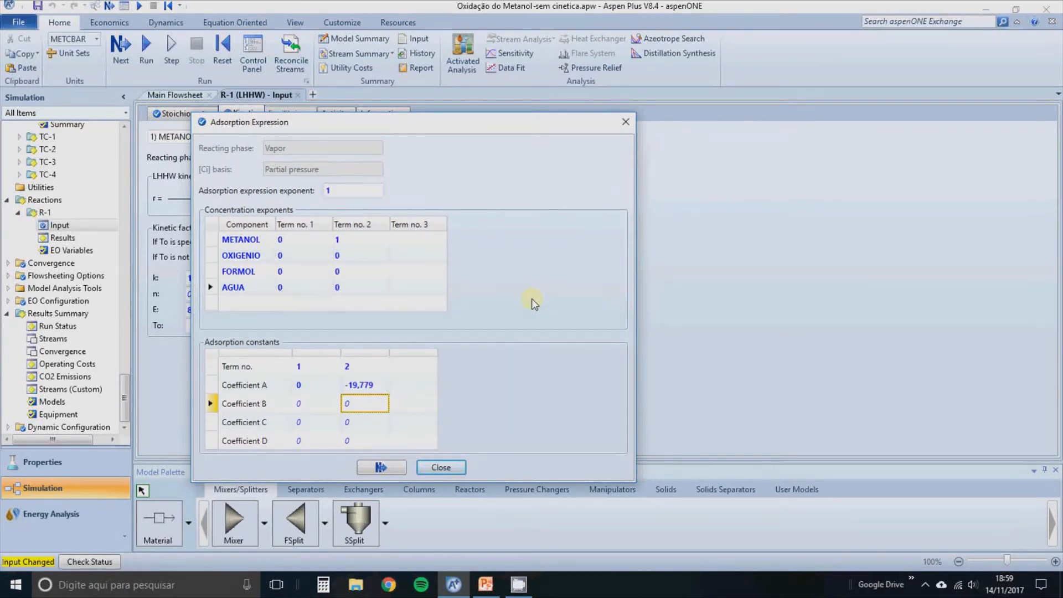
pyautogui.write('6830')
pyautogui.press('Return')
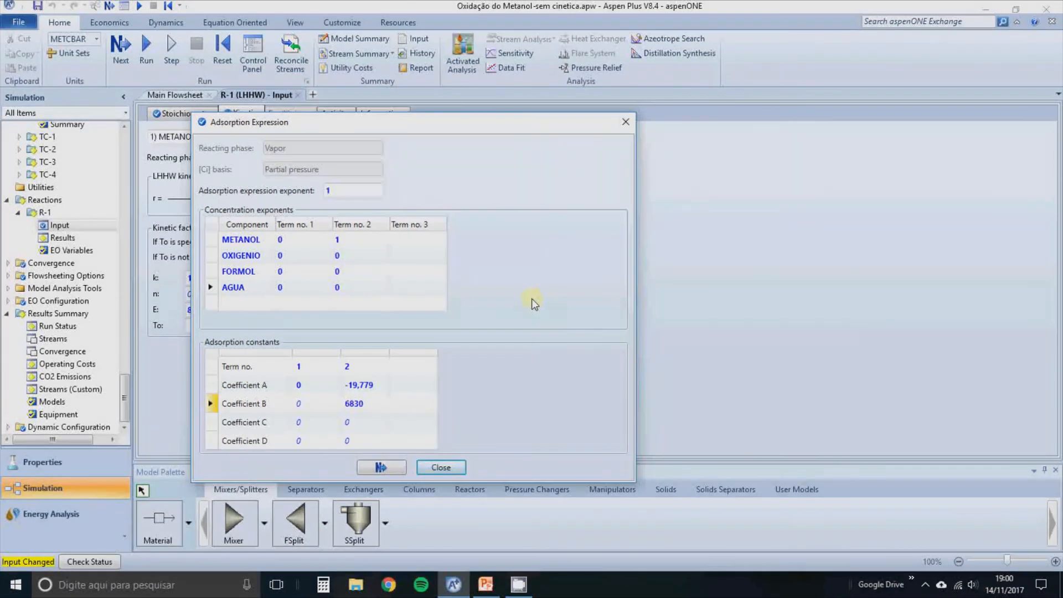
# Set the adsorption term no. 3 concentration exponents to 0 for METANOL, OXIGENIO and FORMOL, and 1 for AGUA
pyautogui.click(431, 239)
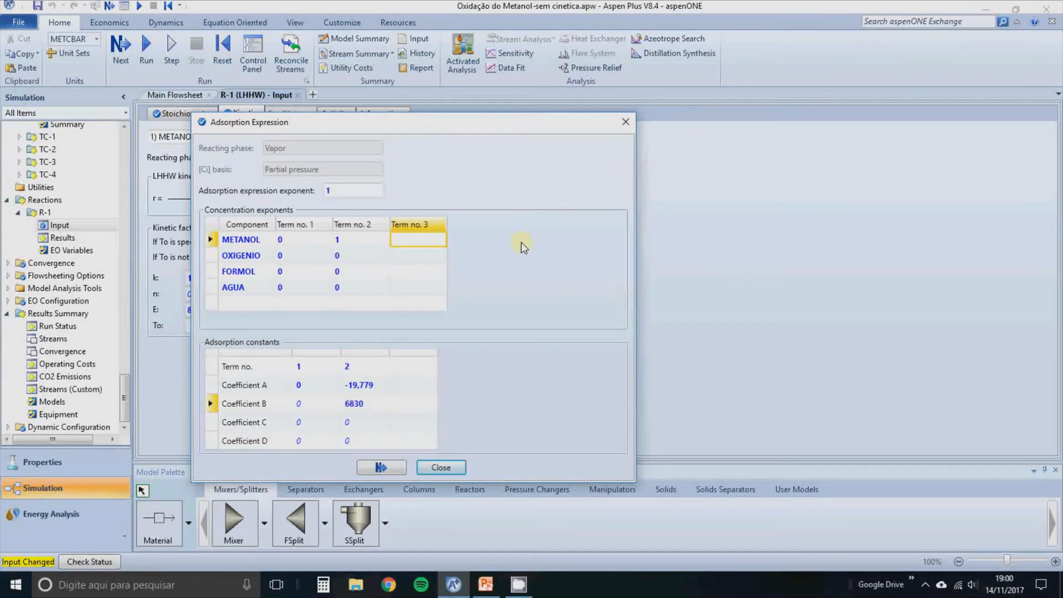
pyautogui.write('0')
pyautogui.click(468, 259)
pyautogui.click(434, 255)
pyautogui.write('0')
pyautogui.click(398, 266)
pyautogui.write('0')
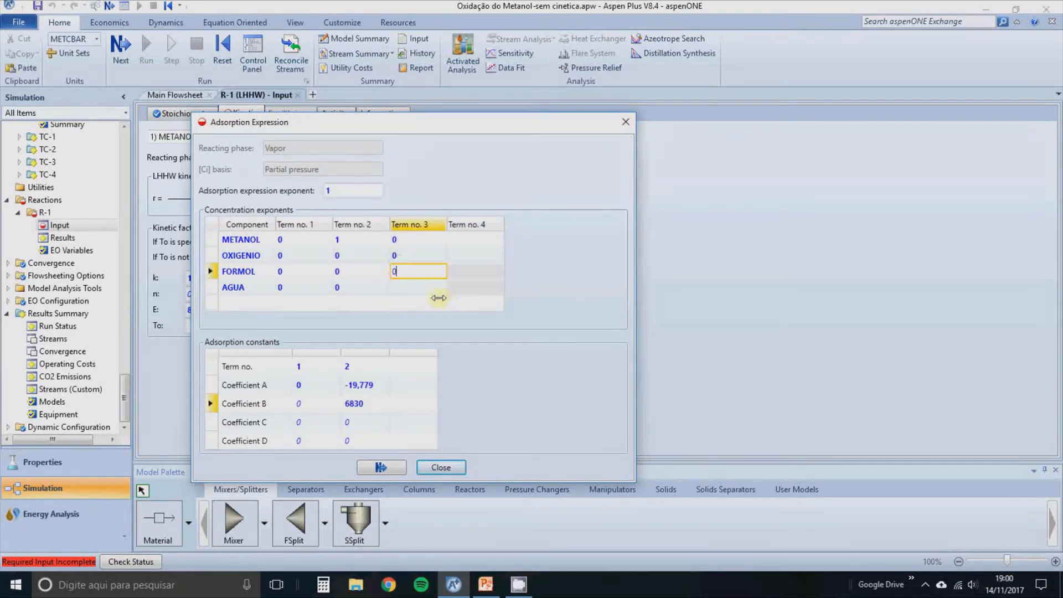
pyautogui.click(410, 287)
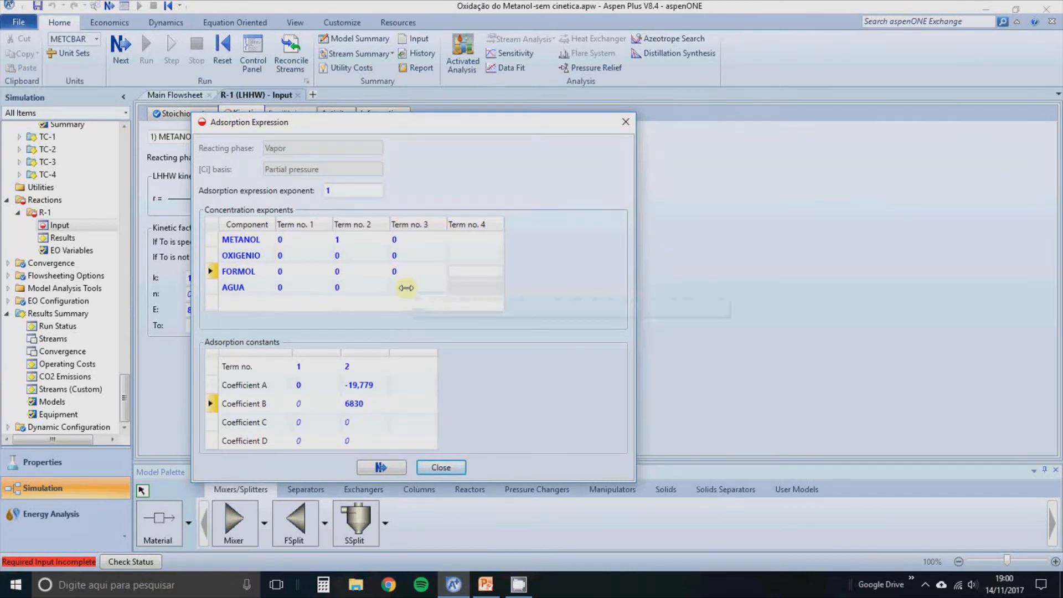
pyautogui.write('1')
pyautogui.click(573, 297)
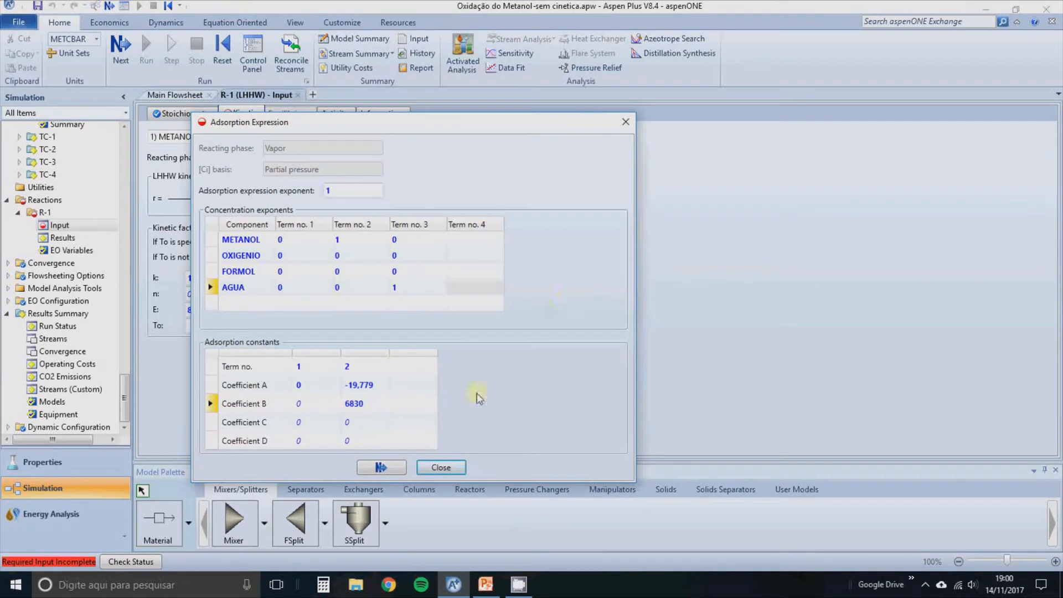
# Add term 3 to the adsorption constants with coefficient A -25,939 and coefficient B 10400
pyautogui.click(410, 367)
pyautogui.click(491, 382)
pyautogui.write('3')
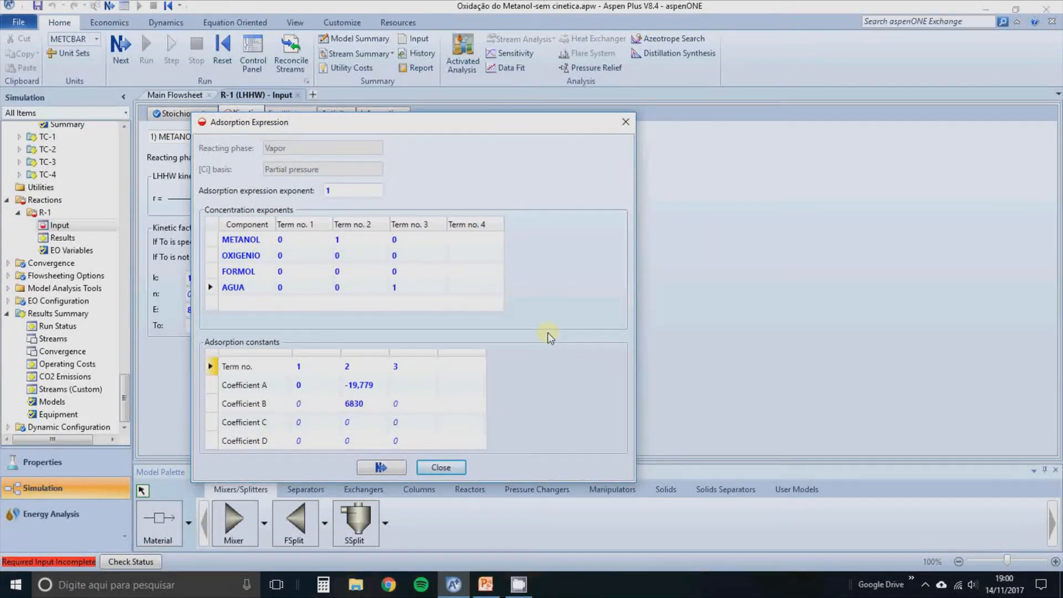
pyautogui.click(405, 383)
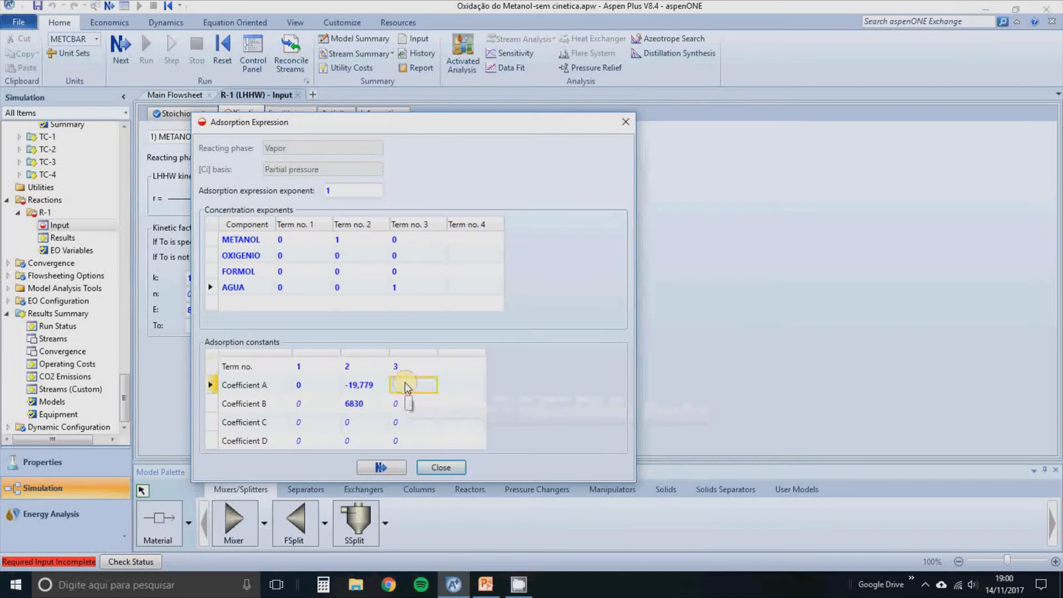
pyautogui.write('-25,939')
pyautogui.press('Return')
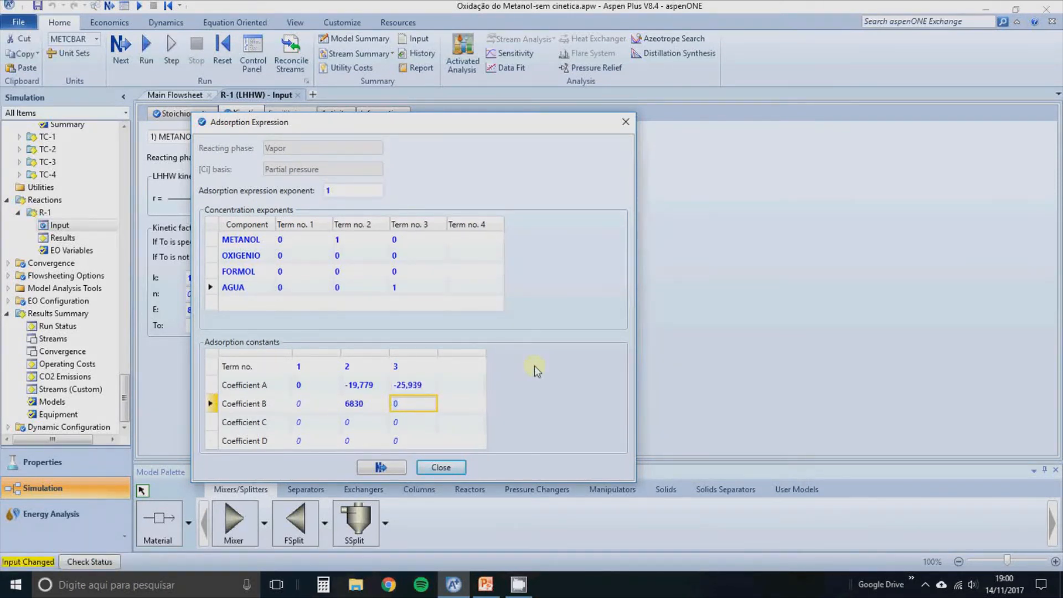
pyautogui.write('10400')
pyautogui.press('Return')
# Set the adsorption term no. 4 concentration exponents to 0,5 for OXIGENIO and 0 for METANOL, FORMOL and AGUA
pyautogui.click(475, 239)
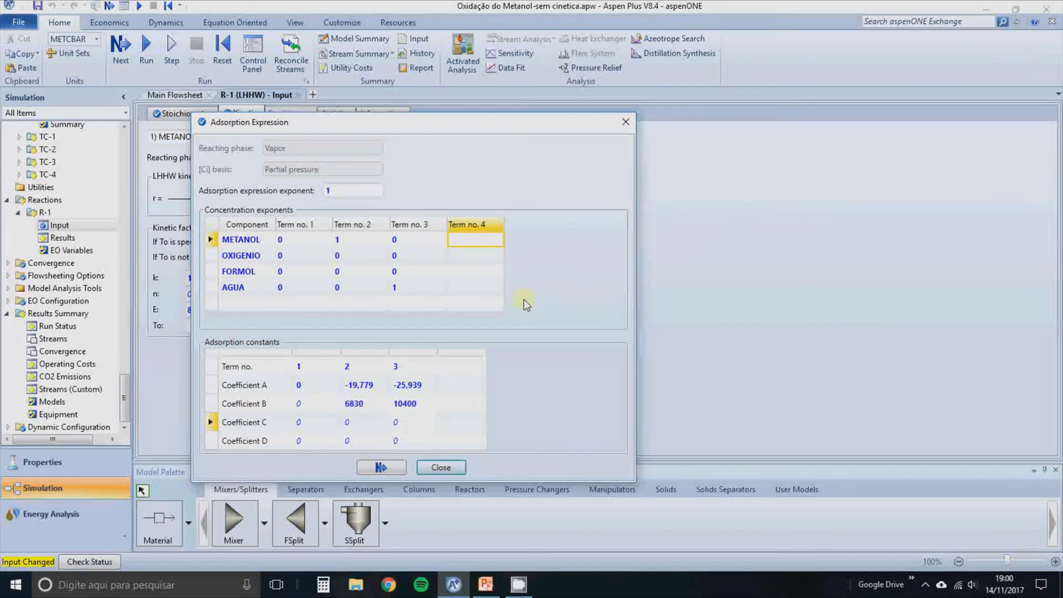
pyautogui.write('0')
pyautogui.press('Return')
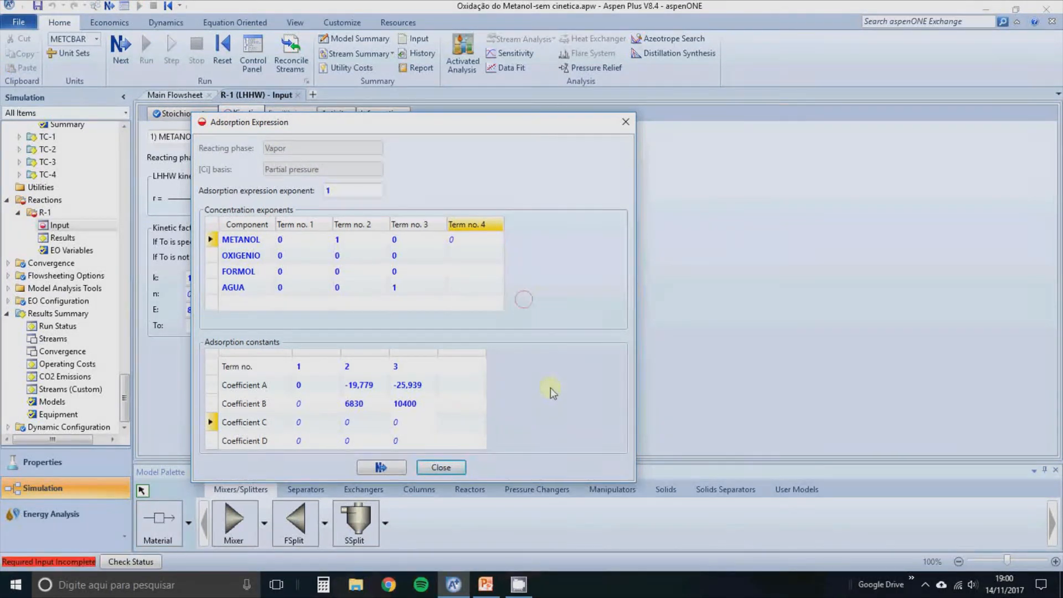
pyautogui.click(493, 252)
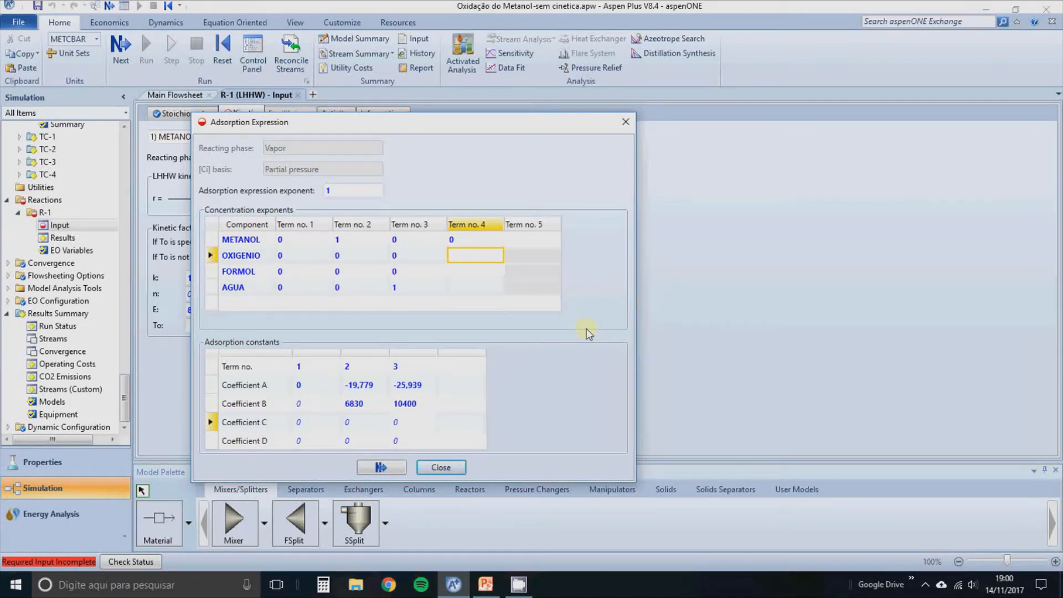
pyautogui.write('0,5')
pyautogui.press('Return')
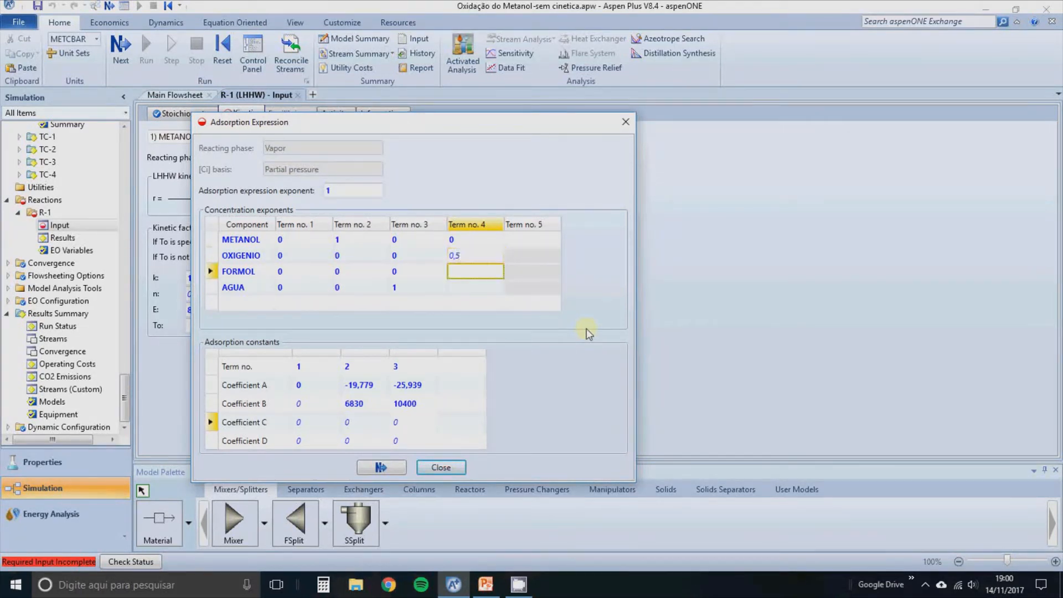
pyautogui.write('0')
pyautogui.press('Return')
pyautogui.write('0')
pyautogui.click(487, 327)
pyautogui.click(468, 287)
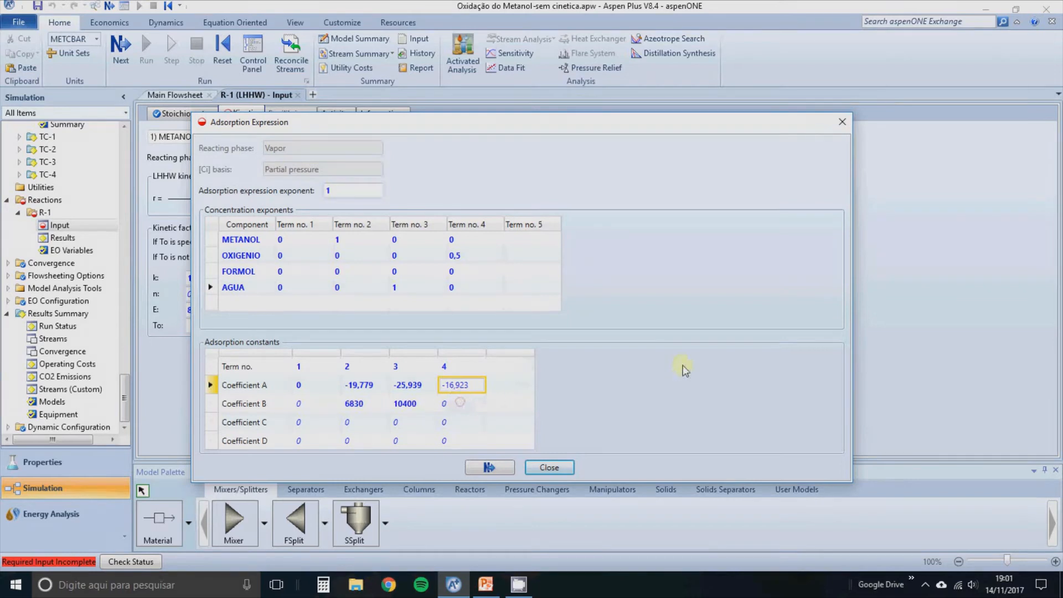
# Set the term 4 adsorption constants to coefficient A -16,923 and coefficient B 7260
pyautogui.press('Return')
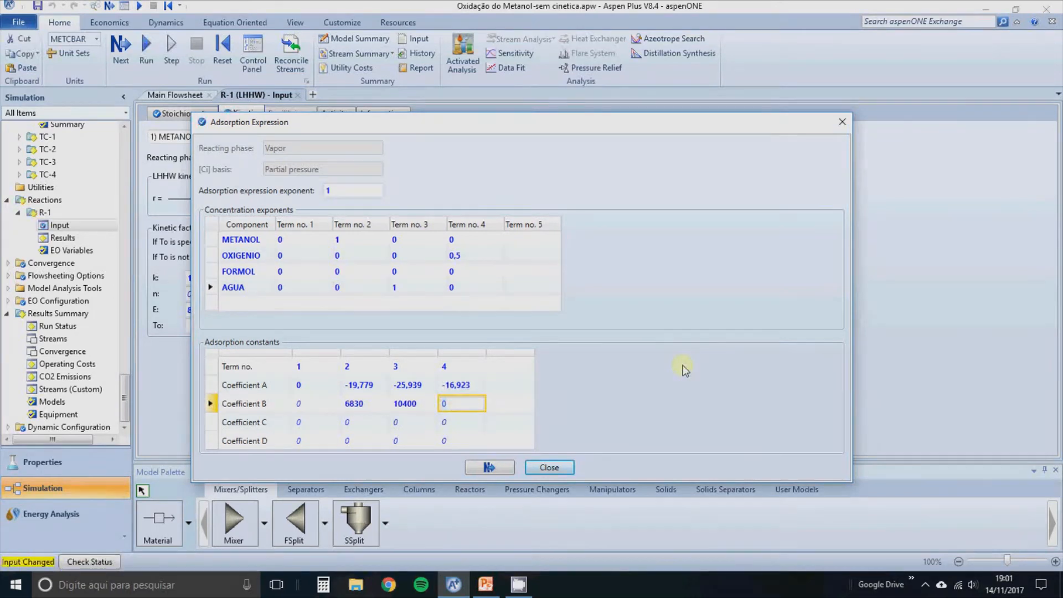
pyautogui.write('7260')
pyautogui.click(685, 370)
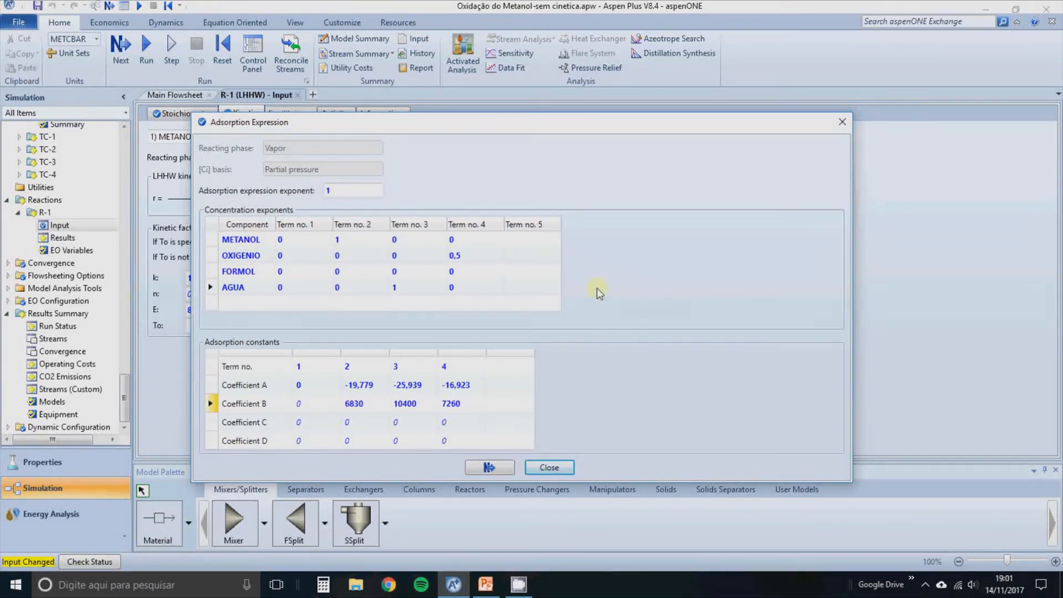
# Set the adsorption term no. 5 concentration exponents to 1 for METANOL and 0,5 for OXIGENIO
pyautogui.click(532, 240)
pyautogui.write('1')
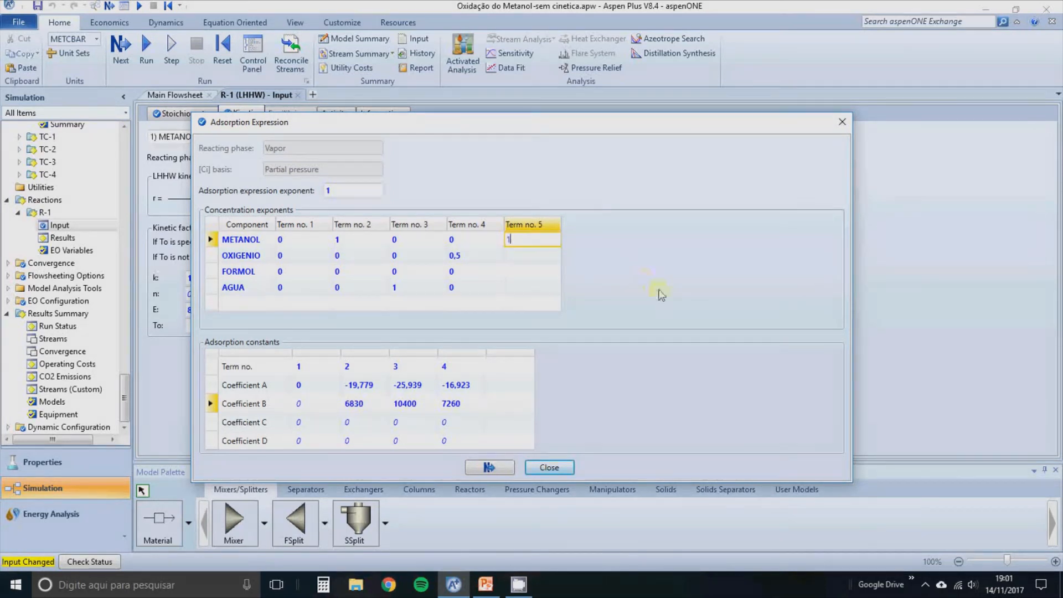
pyautogui.press('Return')
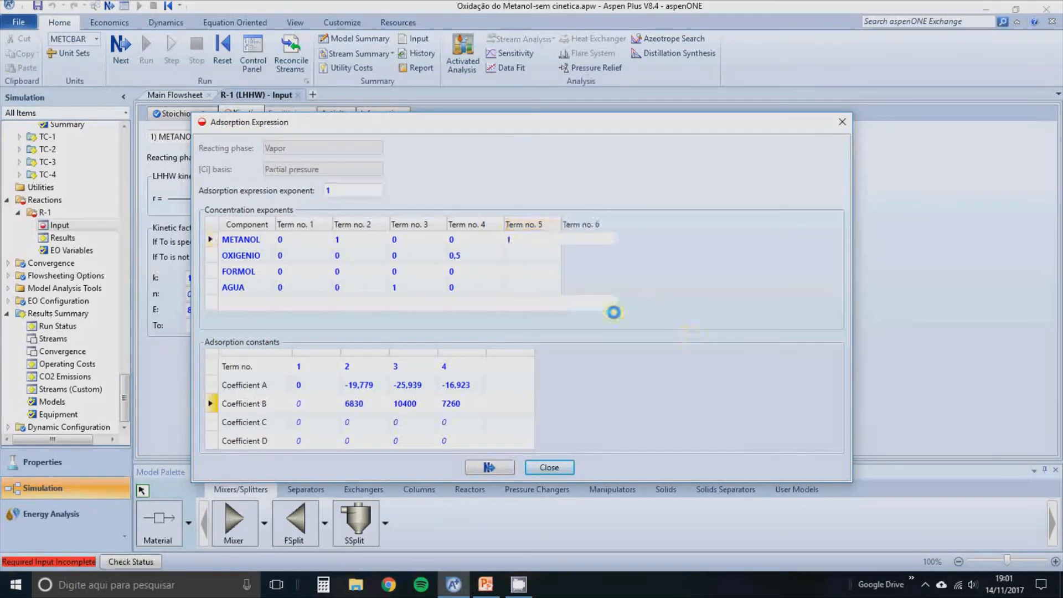
pyautogui.click(544, 256)
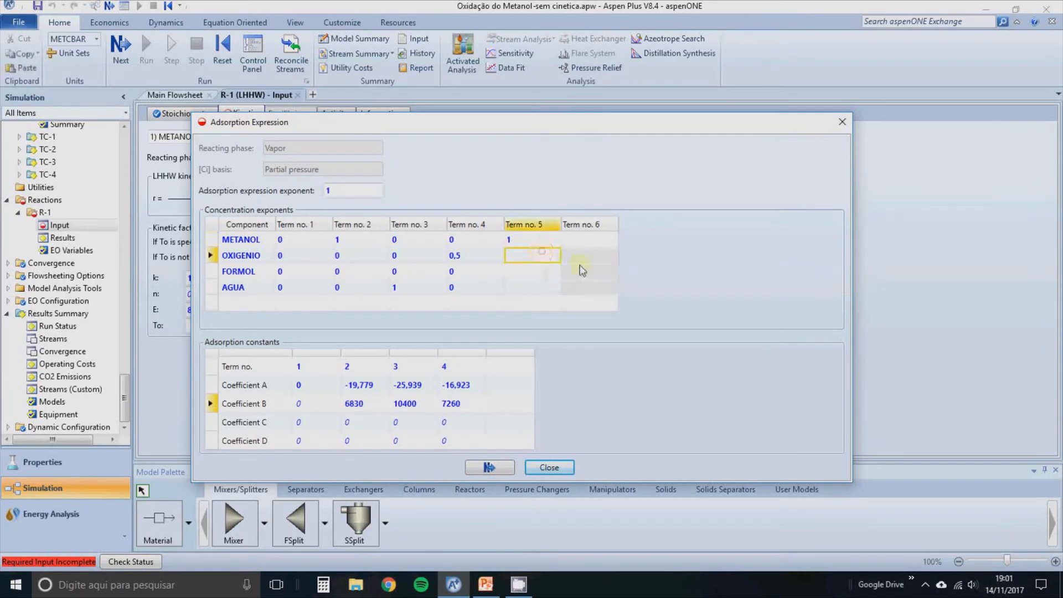
pyautogui.write('0,5')
pyautogui.press('Return')
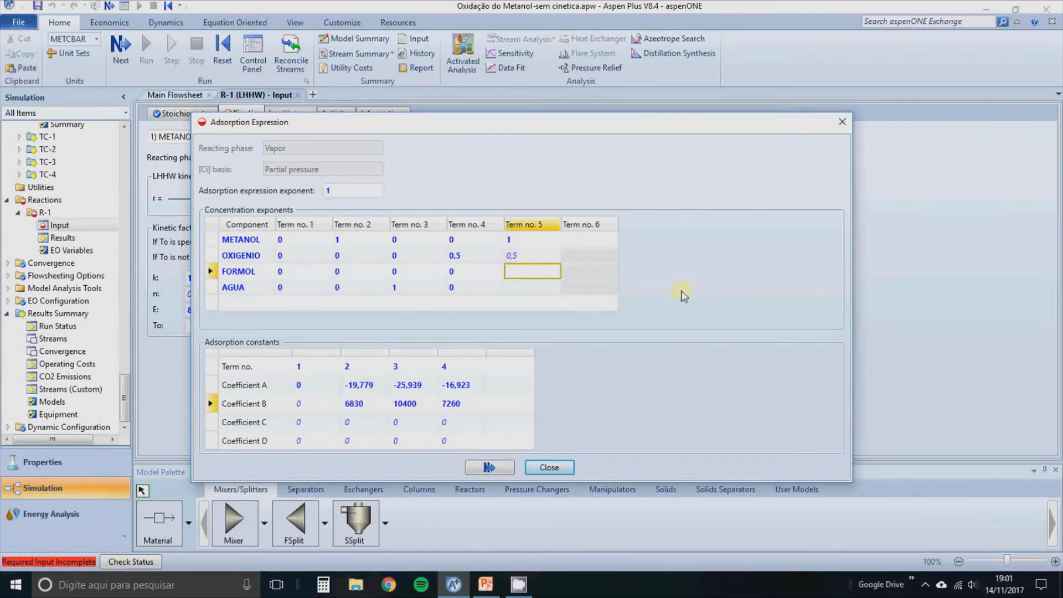
pyautogui.click(615, 322)
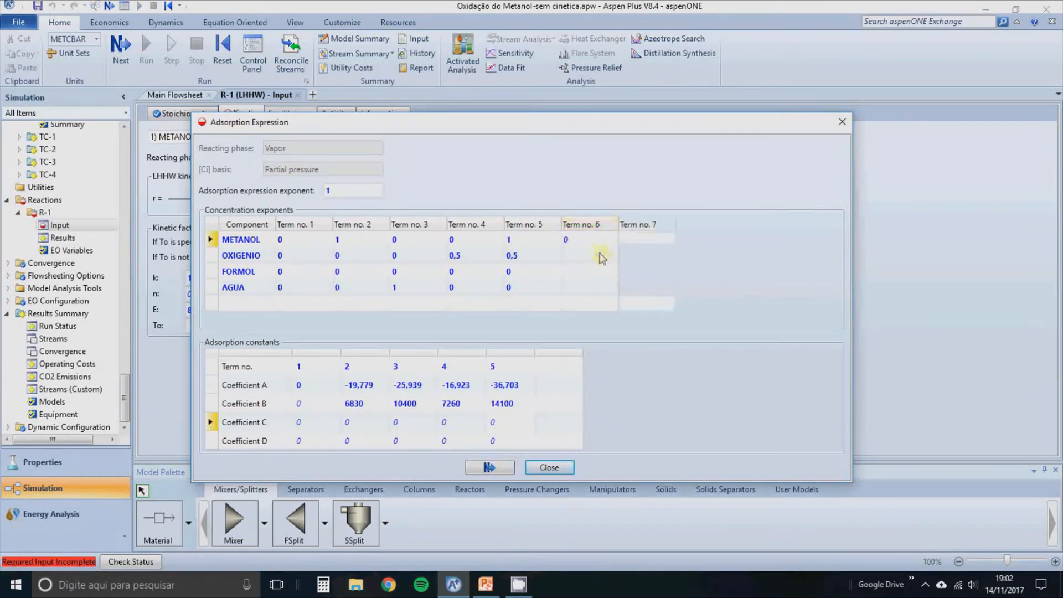
# Set the adsorption term no. 6 concentration exponents to 0,5 for OXIGENIO, 0 for FORMOL and 1 for AGUA
pyautogui.click(592, 255)
pyautogui.write('0,5')
pyautogui.press('Return')
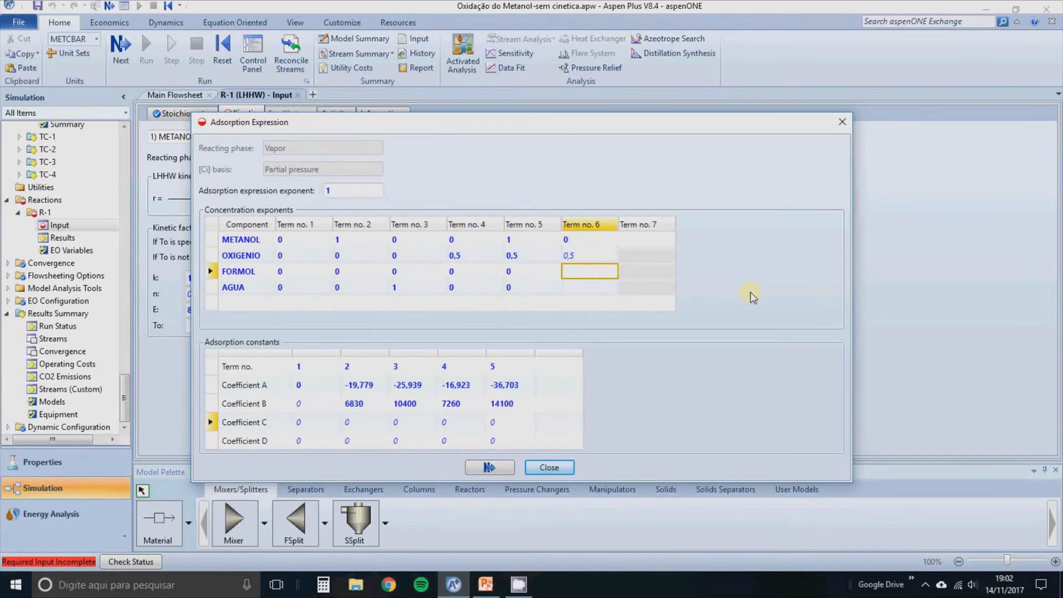
pyautogui.click(586, 271)
pyautogui.write('0')
pyautogui.click(674, 310)
pyautogui.click(592, 290)
pyautogui.write('1')
pyautogui.click(732, 312)
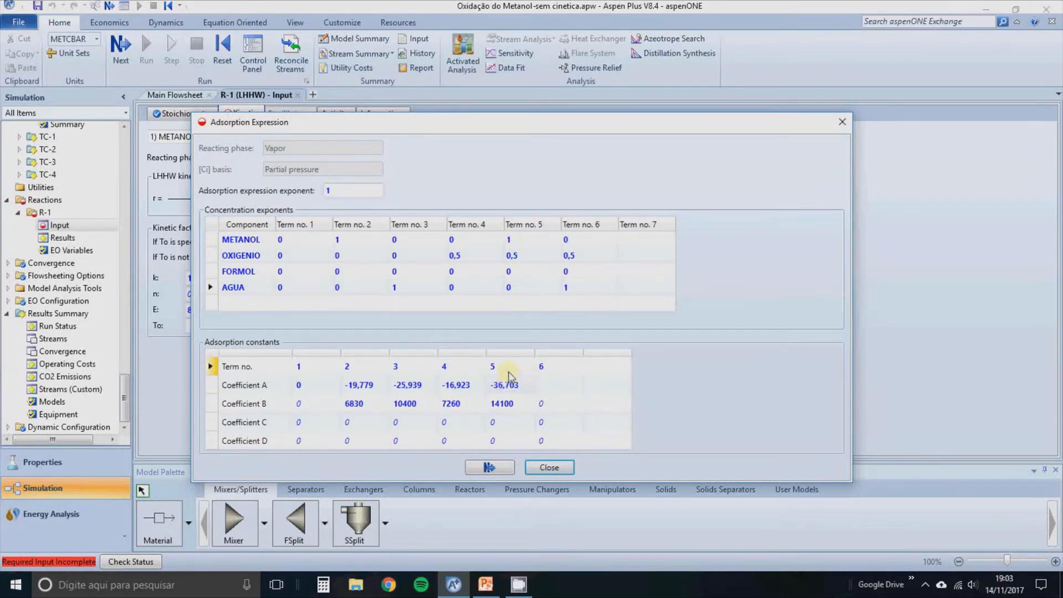
# Set the term 6 adsorption constants to coefficient A -42,862 and coefficient B 17700
pyautogui.click(557, 384)
pyautogui.write('-42,862')
pyautogui.press('Return')
pyautogui.write('17700')
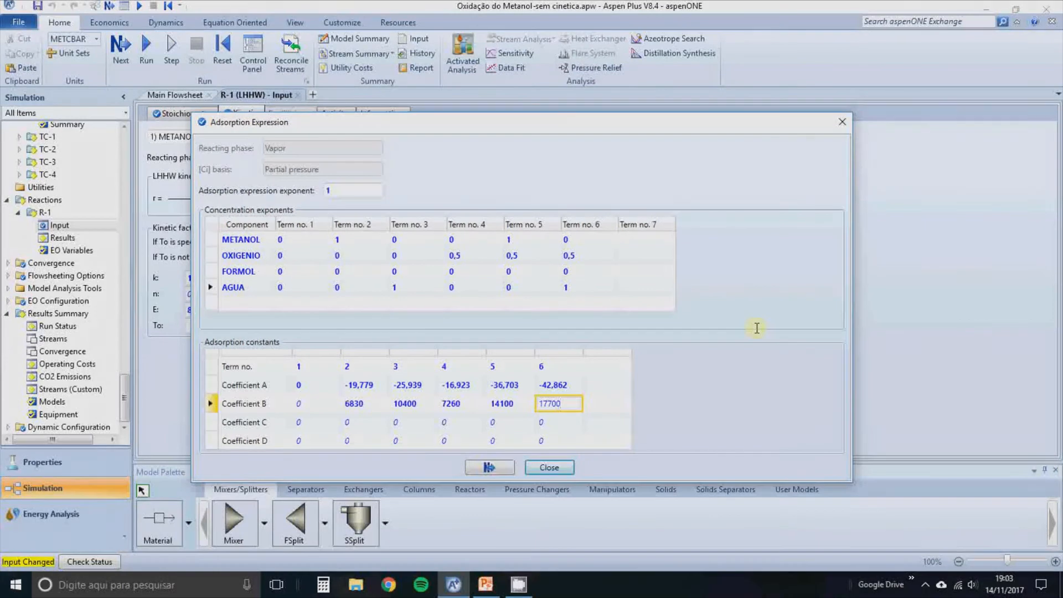
pyautogui.press('Return')
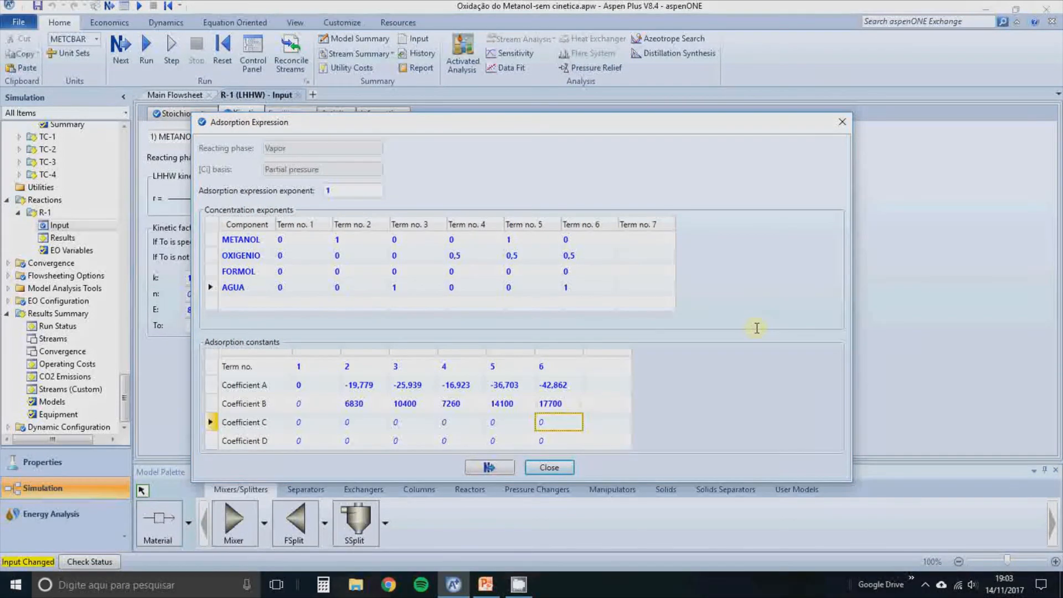
pyautogui.click(738, 377)
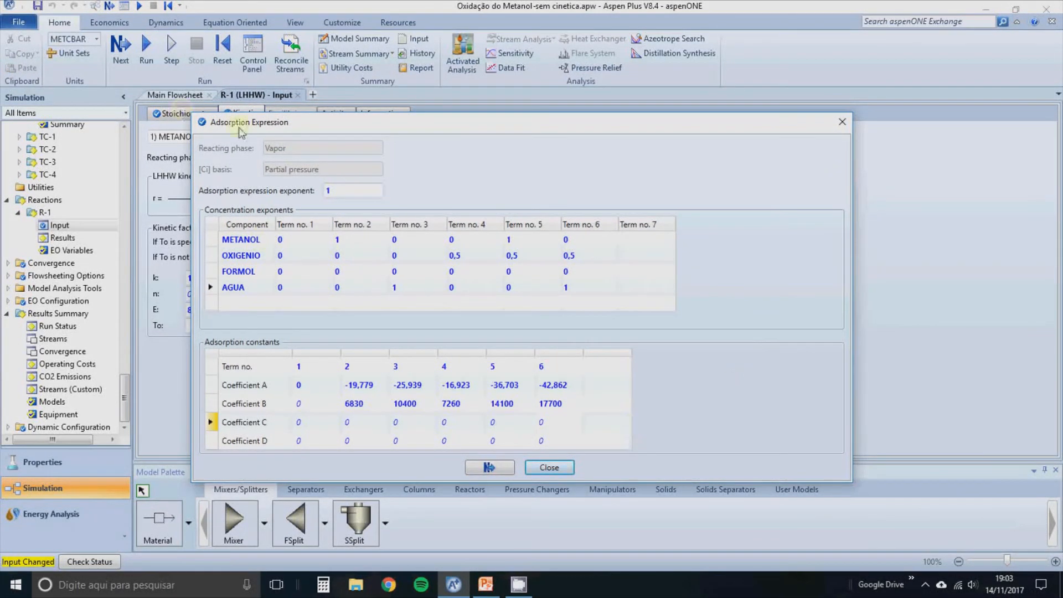
pyautogui.click(490, 468)
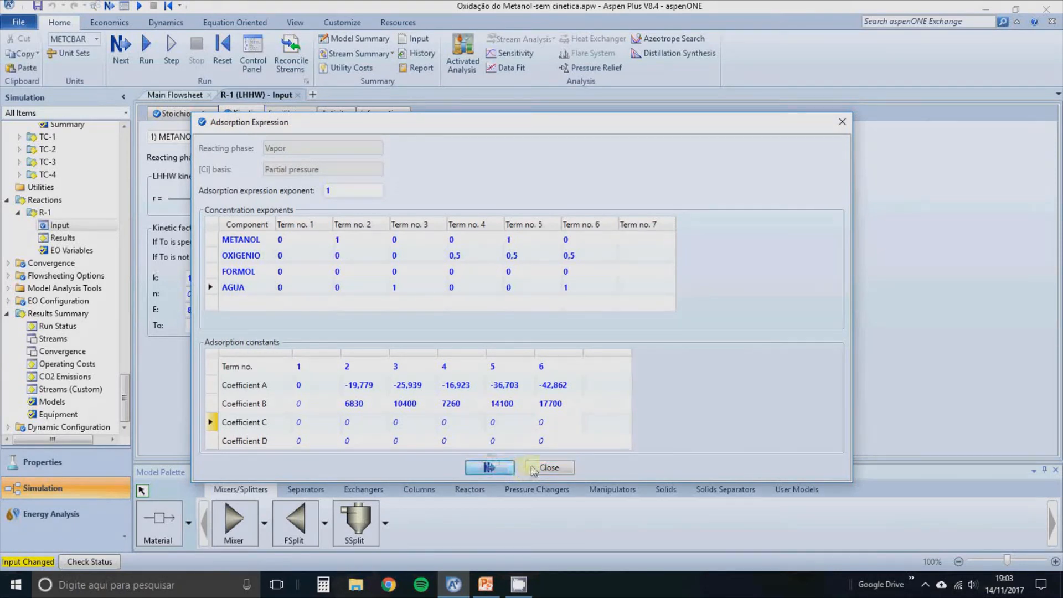
# Close the adsorption expression and include reaction set R-1 in the PBR-ISO reactor
pyautogui.click(536, 470)
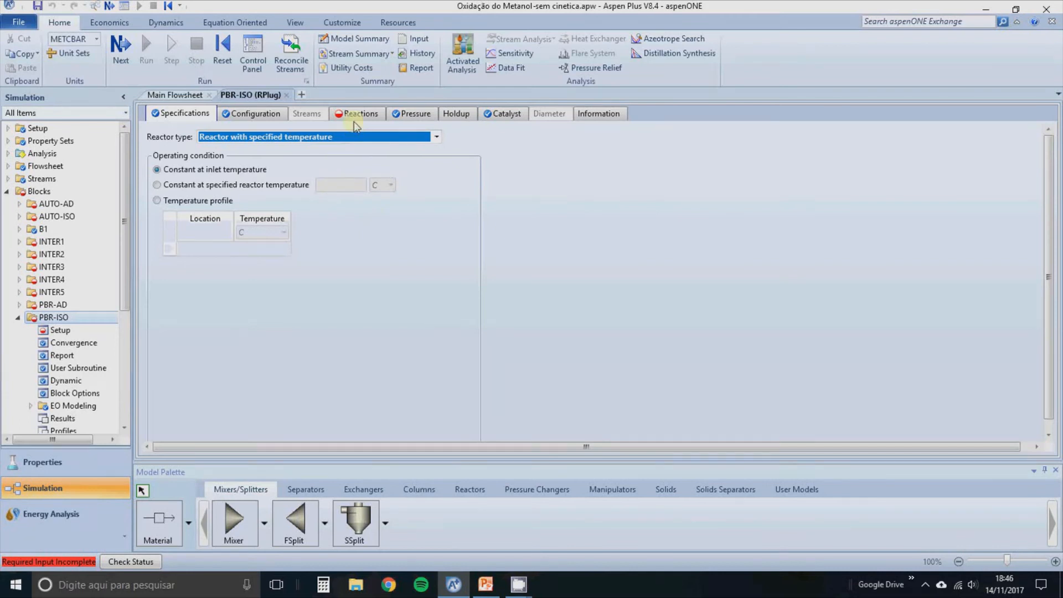
pyautogui.click(354, 114)
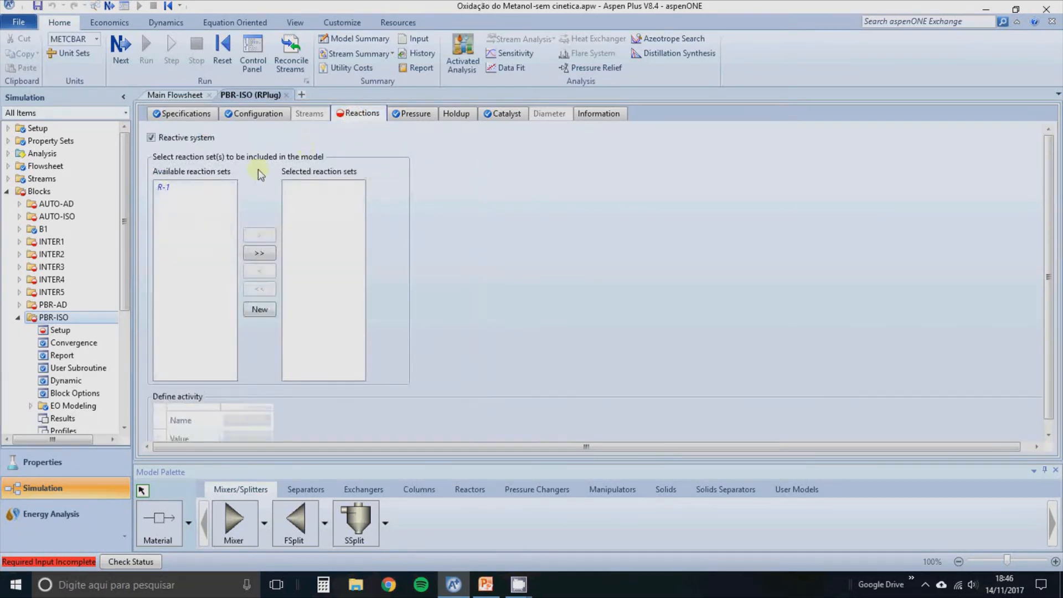
pyautogui.click(162, 187)
pyautogui.click(259, 236)
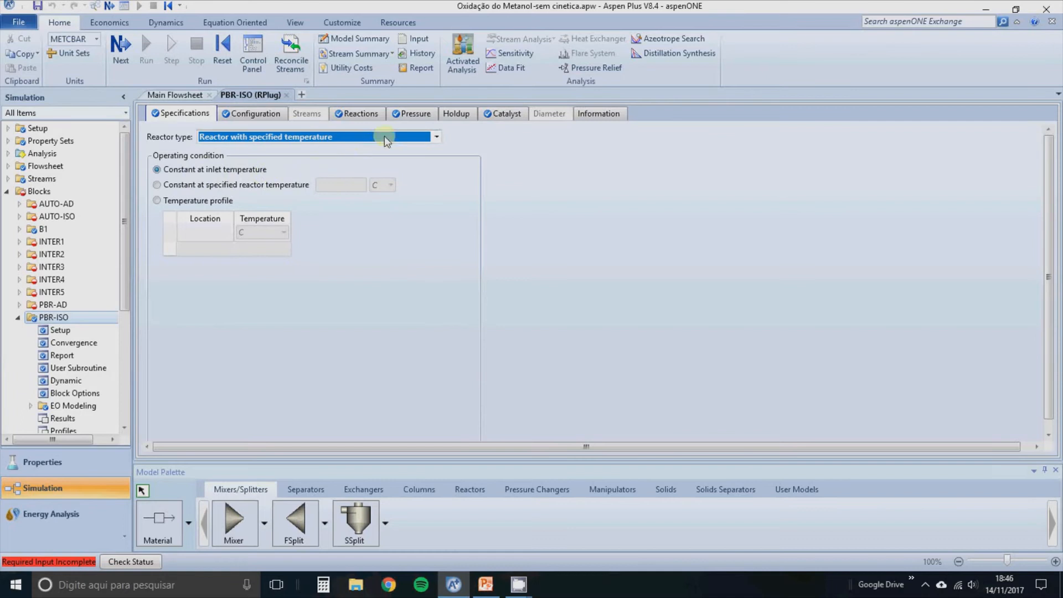
pyautogui.click(366, 118)
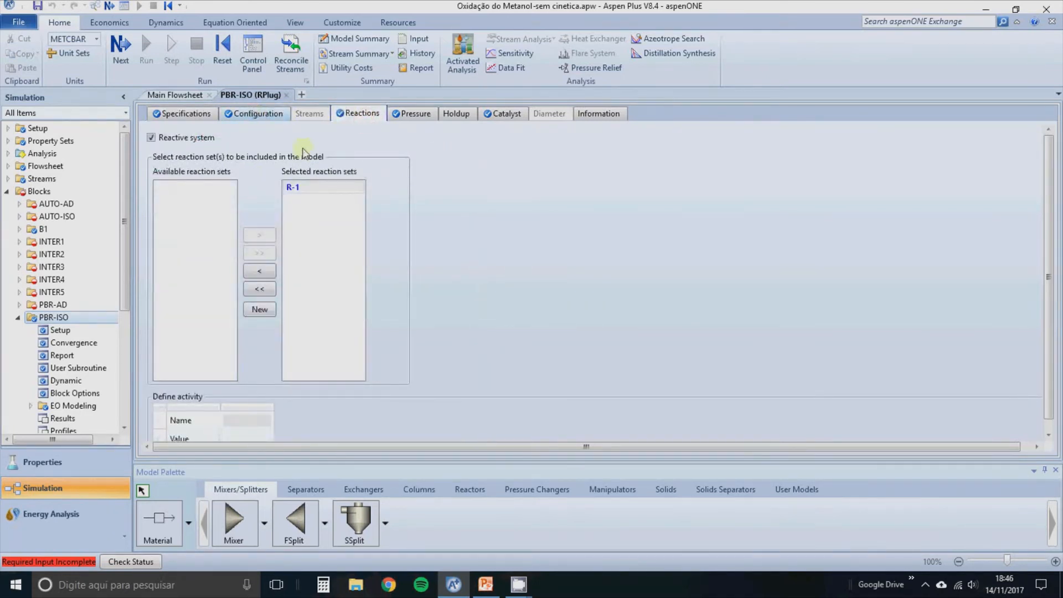
# Examine the PBR-ISO reactor's tube configuration, catalyst specification options and pressure settings
pyautogui.click(256, 113)
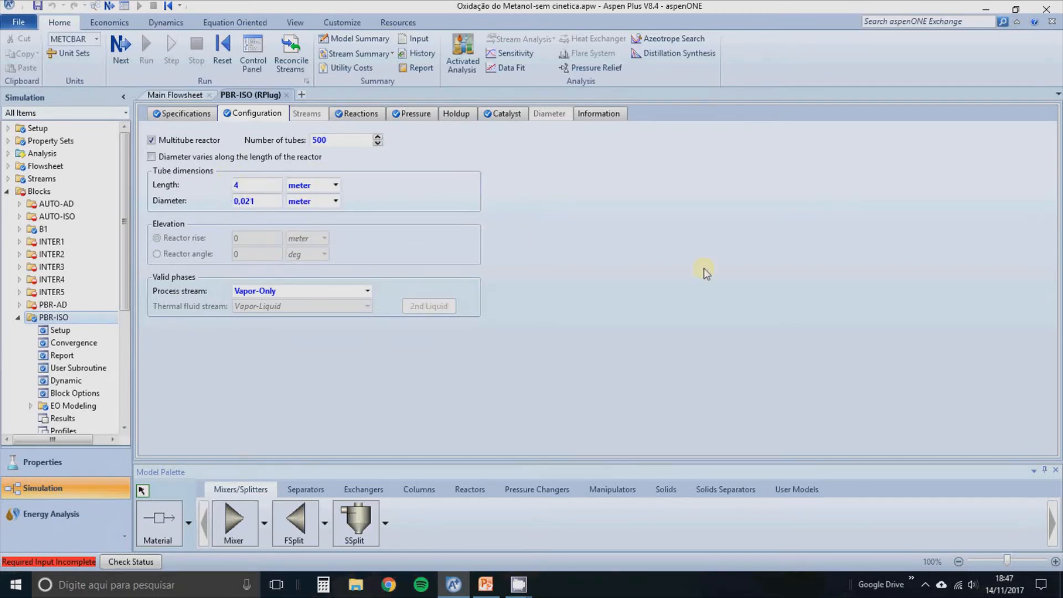
pyautogui.click(498, 117)
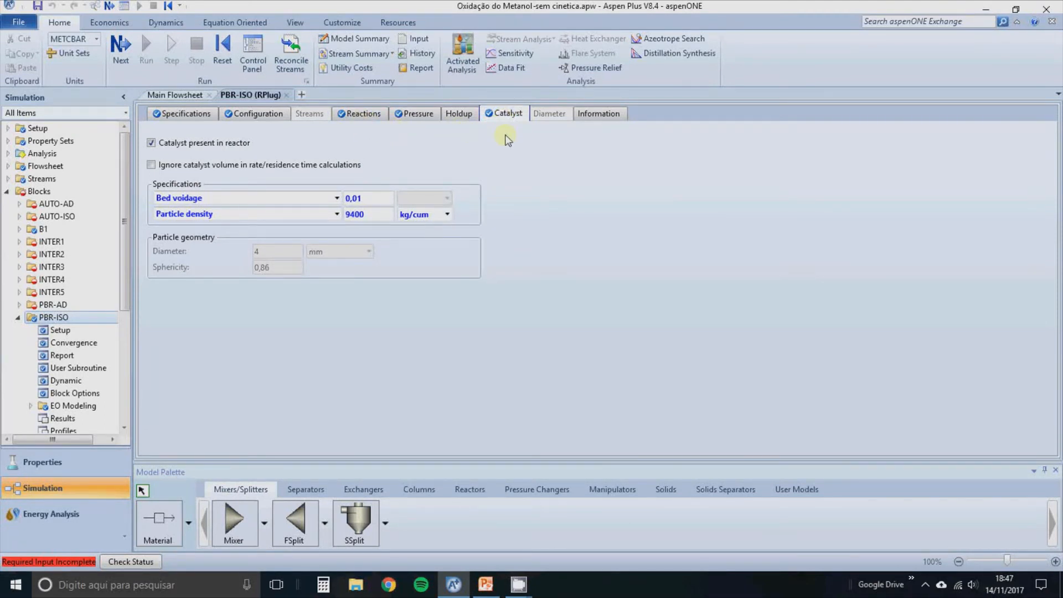
pyautogui.click(150, 143)
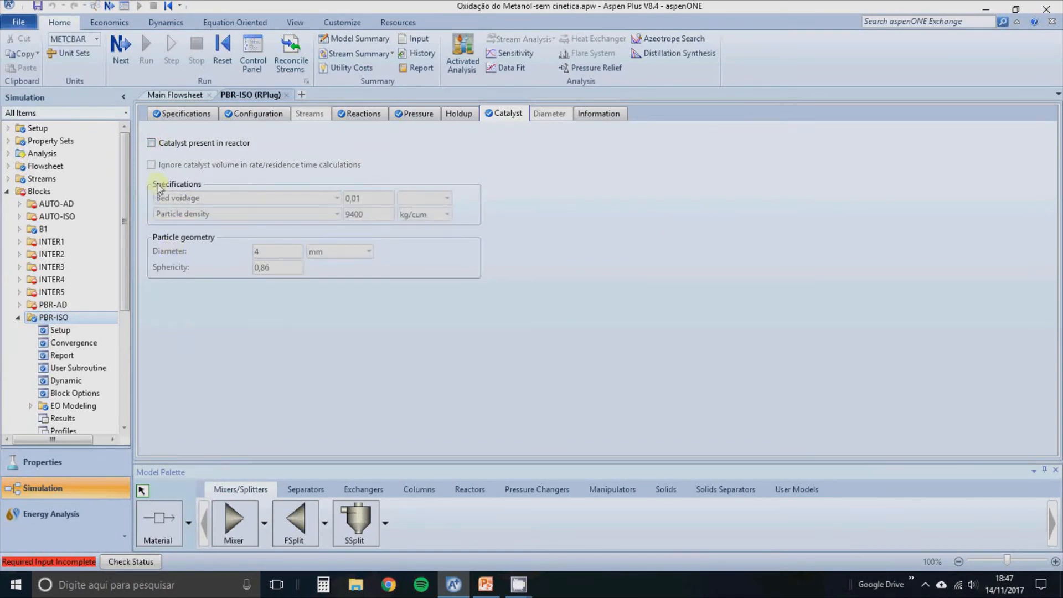
pyautogui.click(151, 143)
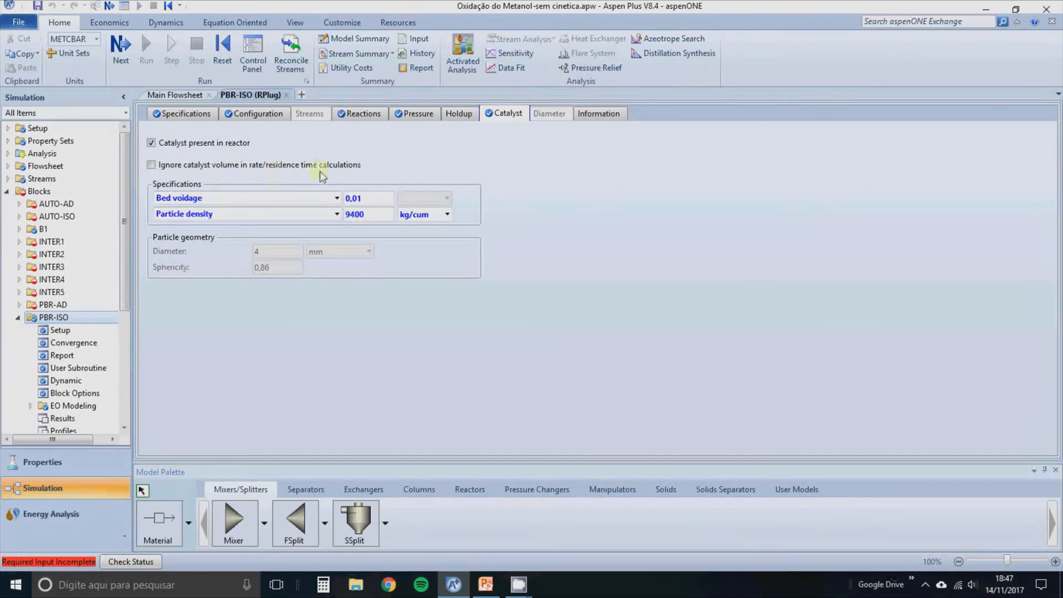
pyautogui.click(336, 200)
pyautogui.click(249, 224)
pyautogui.click(653, 326)
pyautogui.click(415, 113)
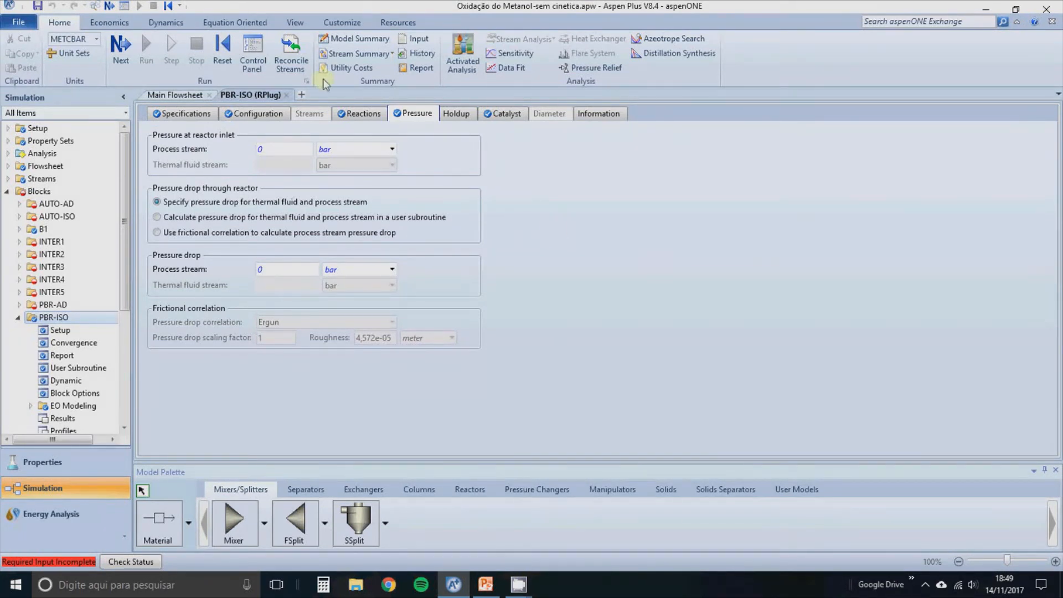
pyautogui.click(287, 96)
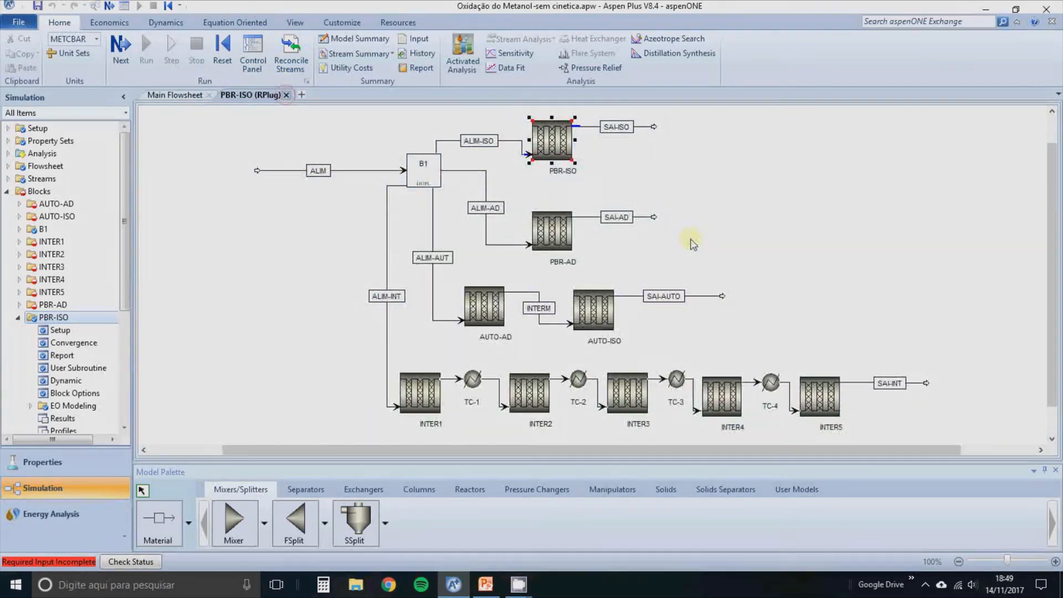
# Include reaction set R-1 in the adiabatic reactor PBR-AD and return to the flowsheet
pyautogui.click(733, 228)
pyautogui.doubleClick(554, 234)
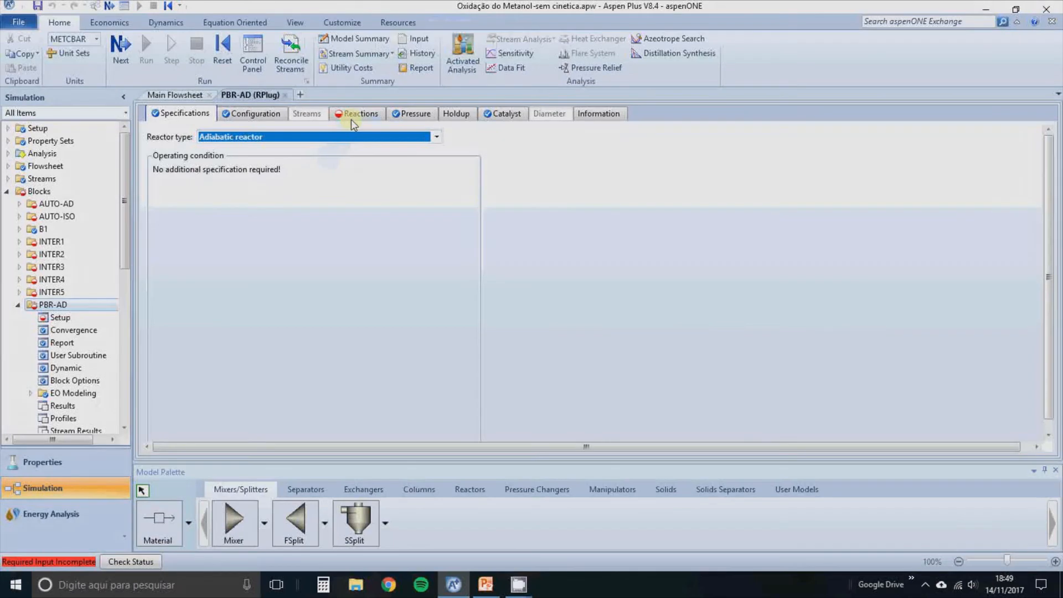
pyautogui.click(352, 114)
pyautogui.click(259, 252)
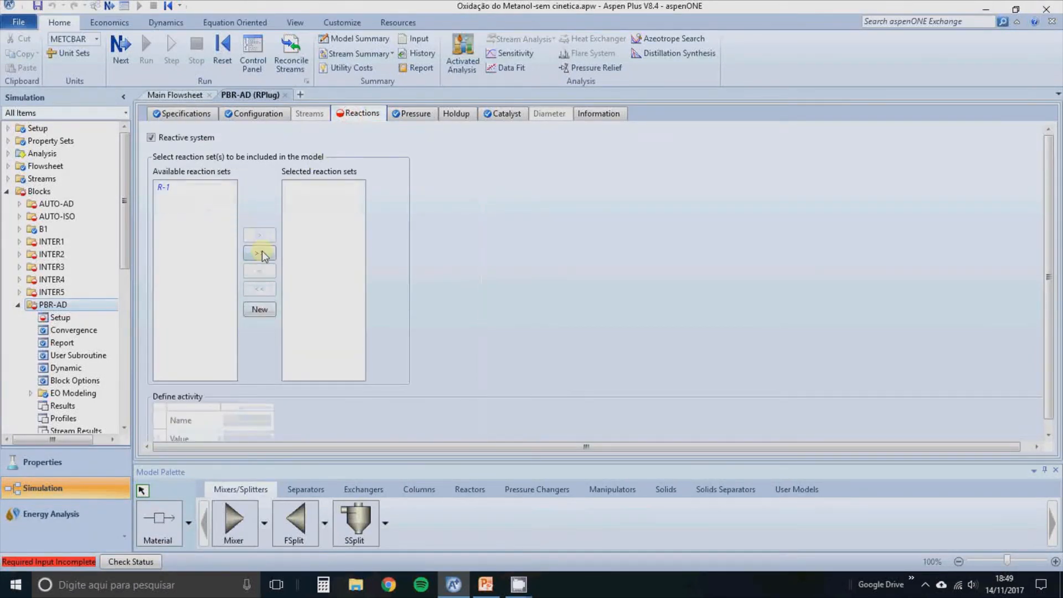
pyautogui.click(285, 95)
# Include reaction set R-1 in the AUTO-AD reactor and return to the flowsheet
pyautogui.doubleClick(484, 307)
pyautogui.click(358, 113)
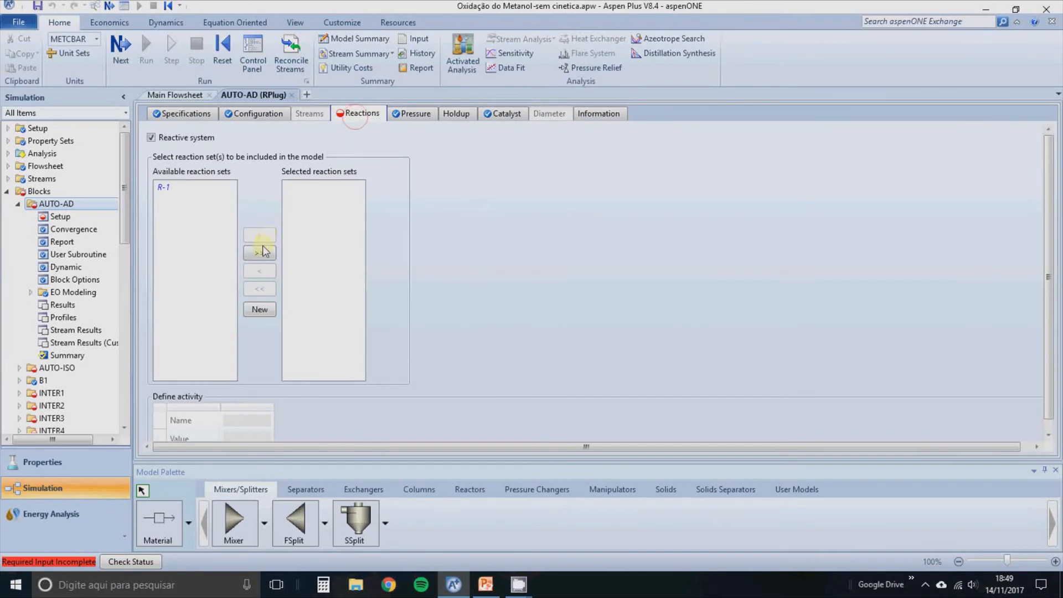
pyautogui.click(260, 252)
pyautogui.click(292, 95)
# Include reaction set R-1 in the AUTO-ISO reactor and return to the flowsheet
pyautogui.click(579, 312)
pyautogui.doubleClick(596, 301)
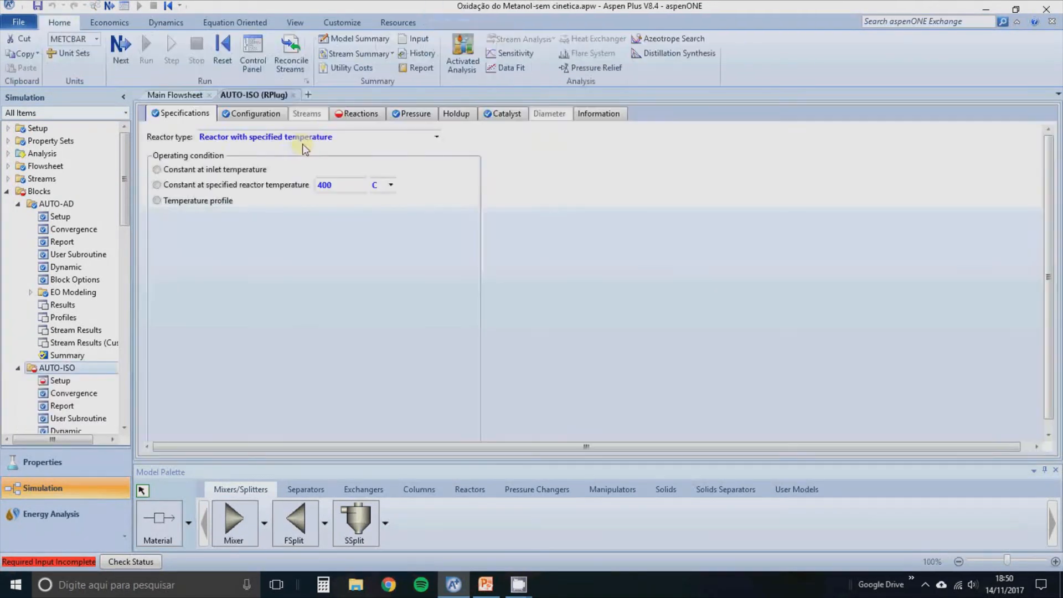
pyautogui.click(355, 114)
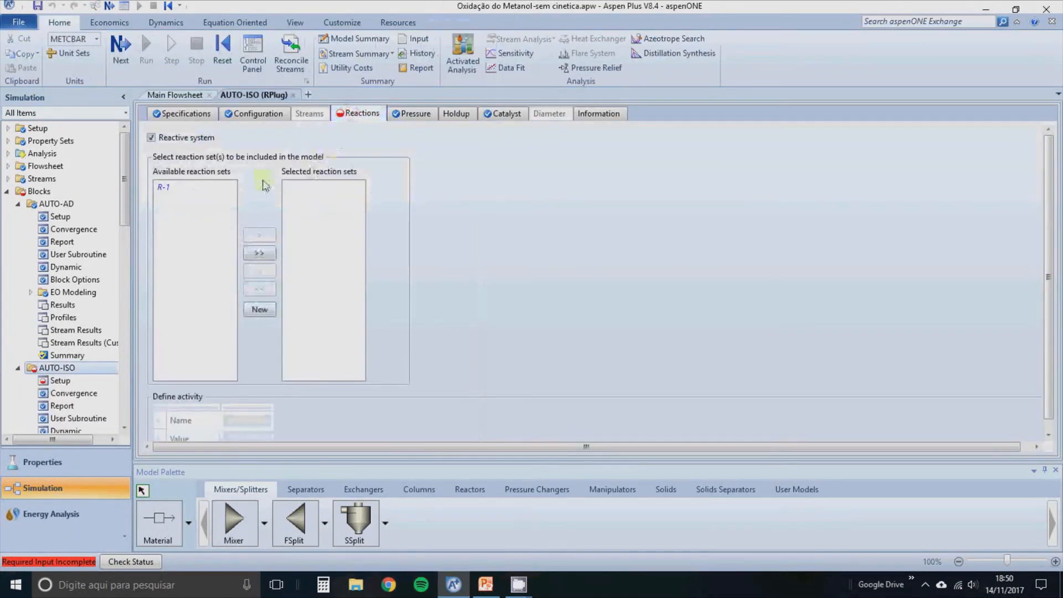
pyautogui.click(260, 253)
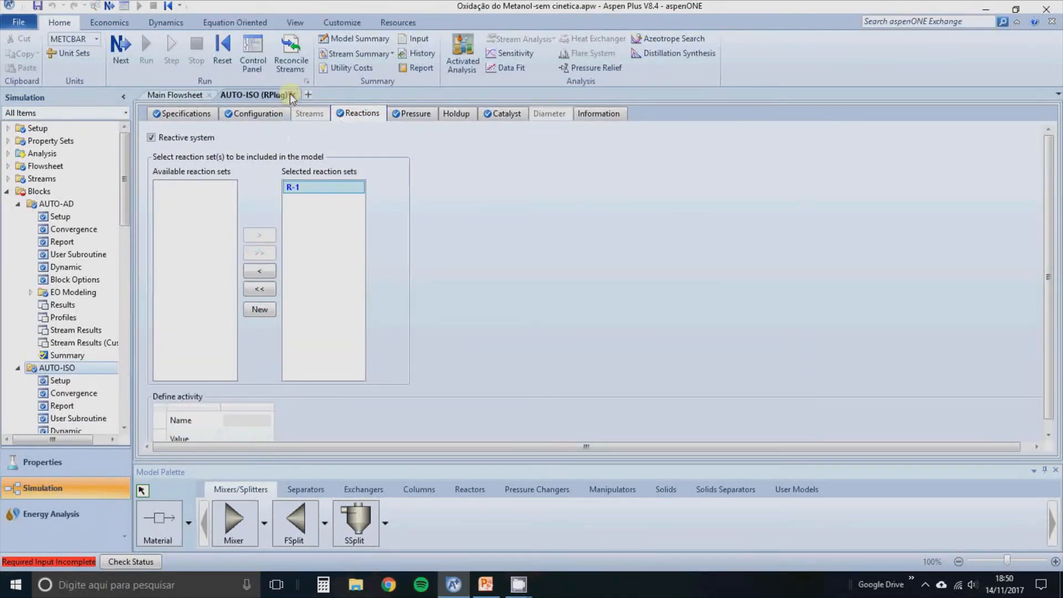
pyautogui.click(292, 95)
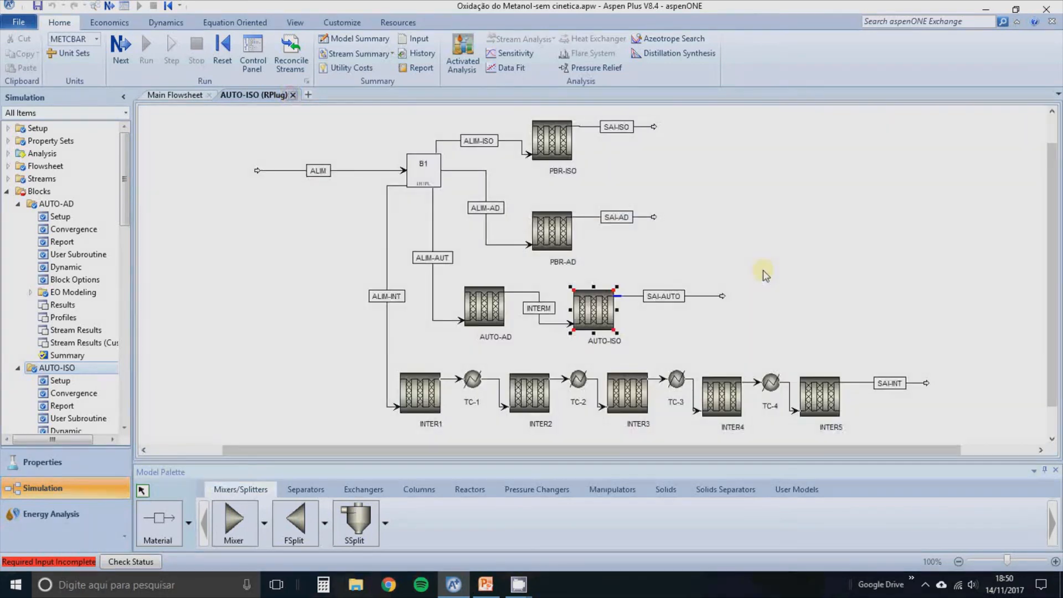
# Include reaction set R-1 in the intercooled train's INTER1 and INTER2 reactors
pyautogui.click(427, 402)
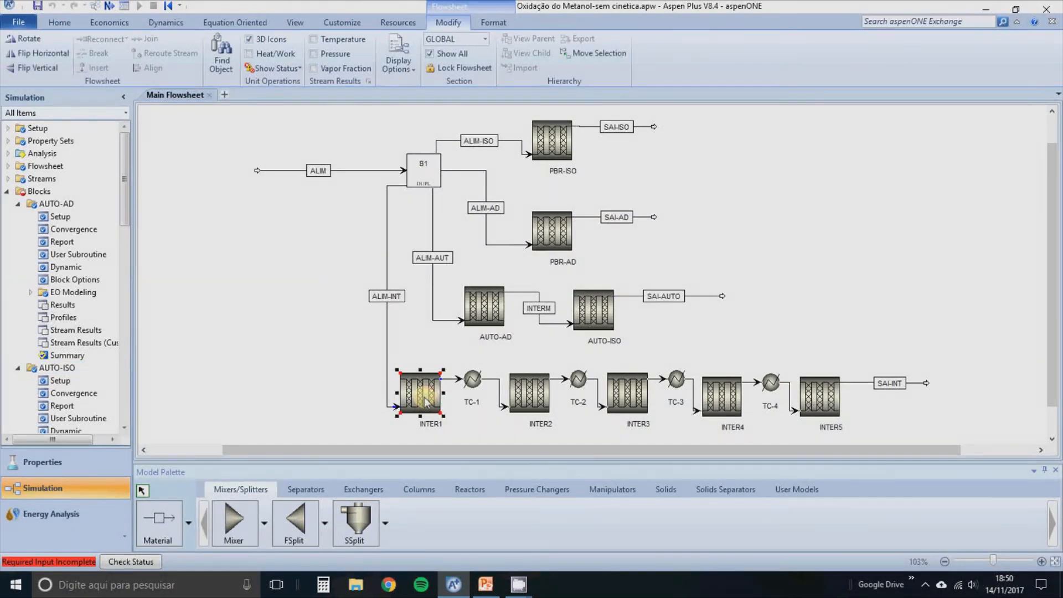
pyautogui.doubleClick(425, 399)
pyautogui.click(359, 113)
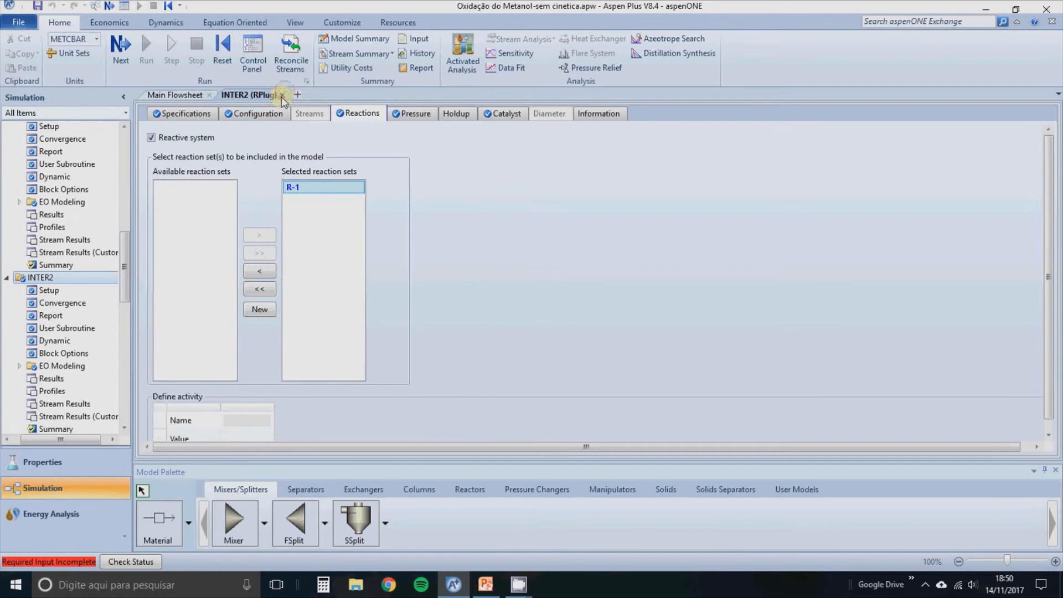
pyautogui.click(284, 95)
# Include reaction set R-1 in the INTER3 reactor of the intercooled train
pyautogui.doubleClick(631, 384)
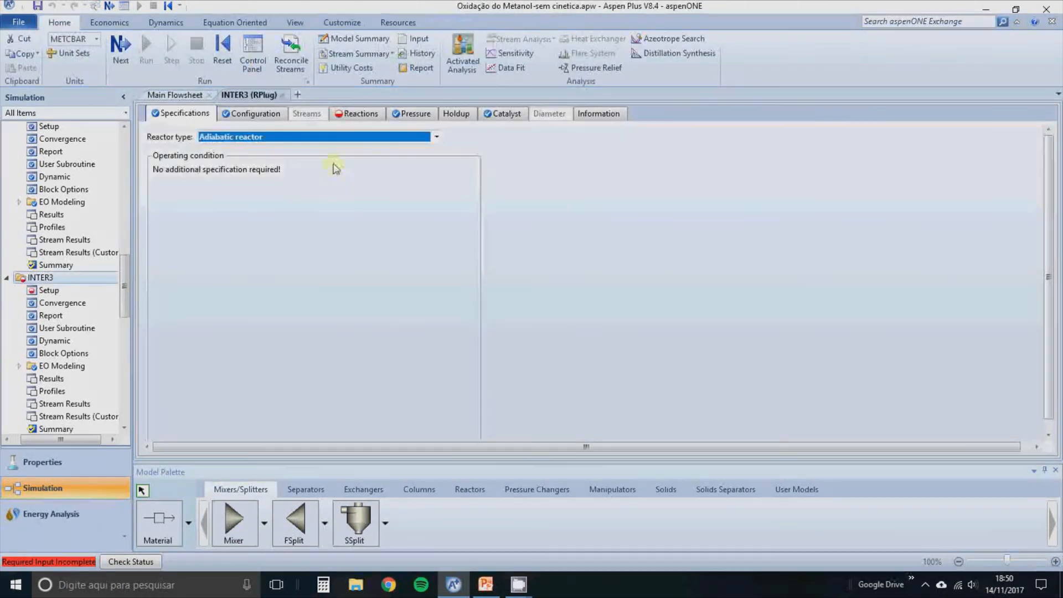
pyautogui.click(342, 112)
pyautogui.click(259, 253)
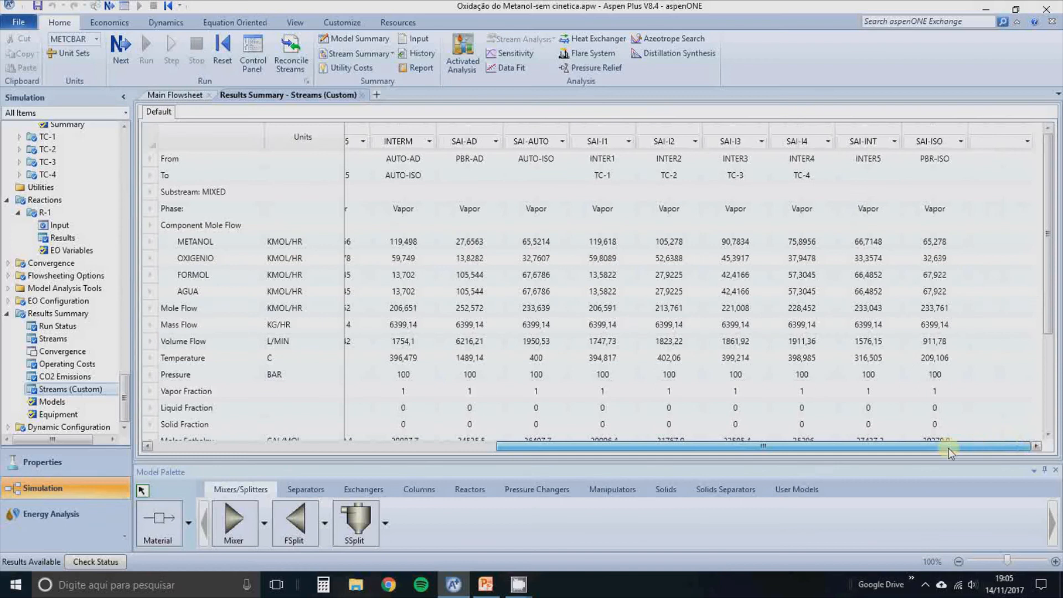
# Review the custom stream results table across the reactor outlet and feed streams
pyautogui.moveTo(949, 448); pyautogui.dragTo(340, 480)
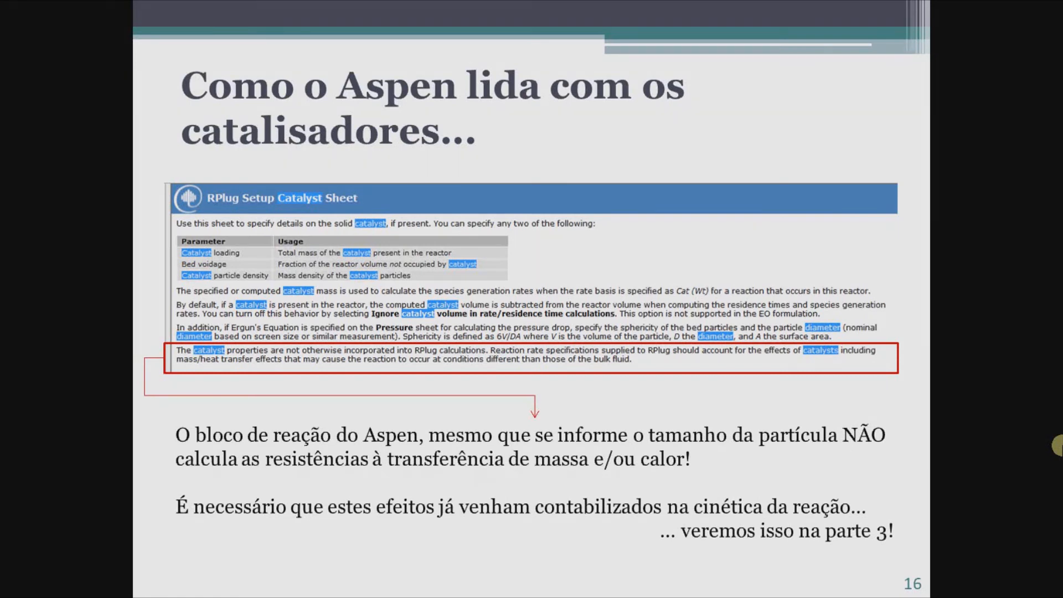
pyautogui.press('Right')
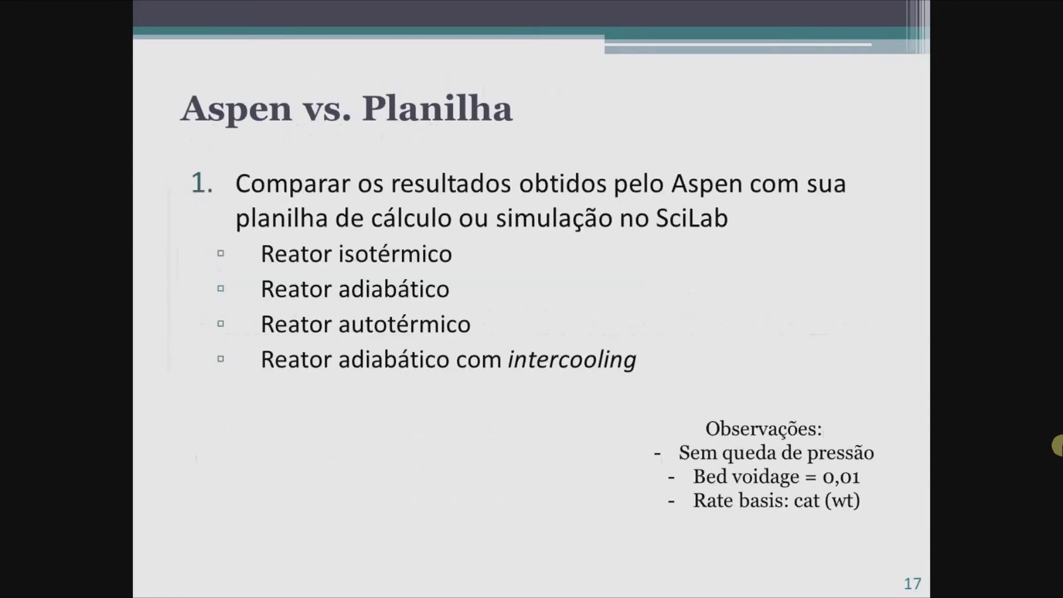